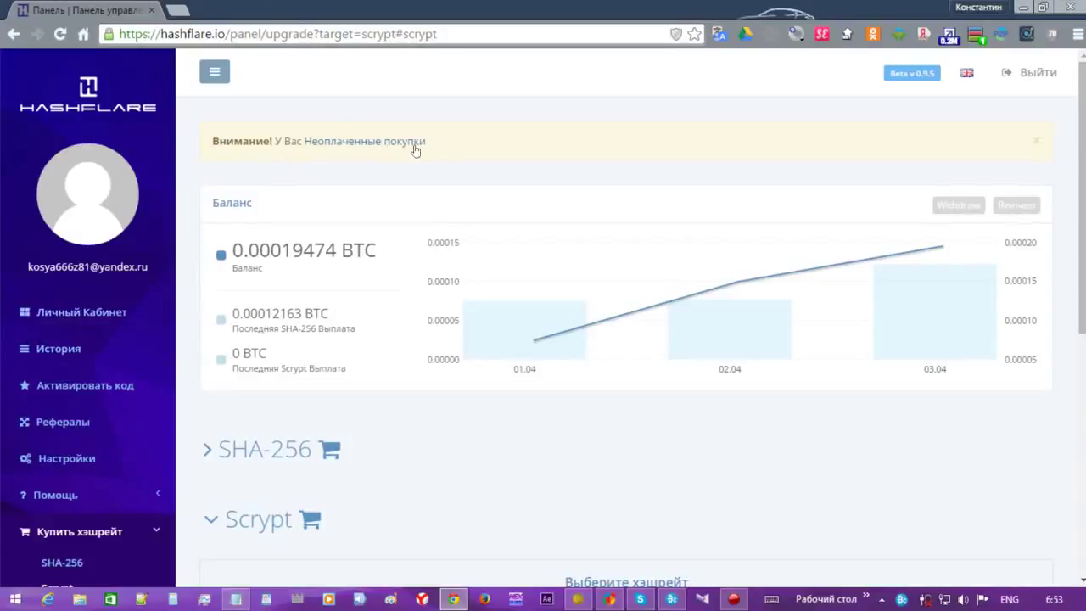
- Open the unpaid purchases and remove both SHA-256 items, 1200 GH/s and 820 GH/s, from the order
left_click(409, 144)
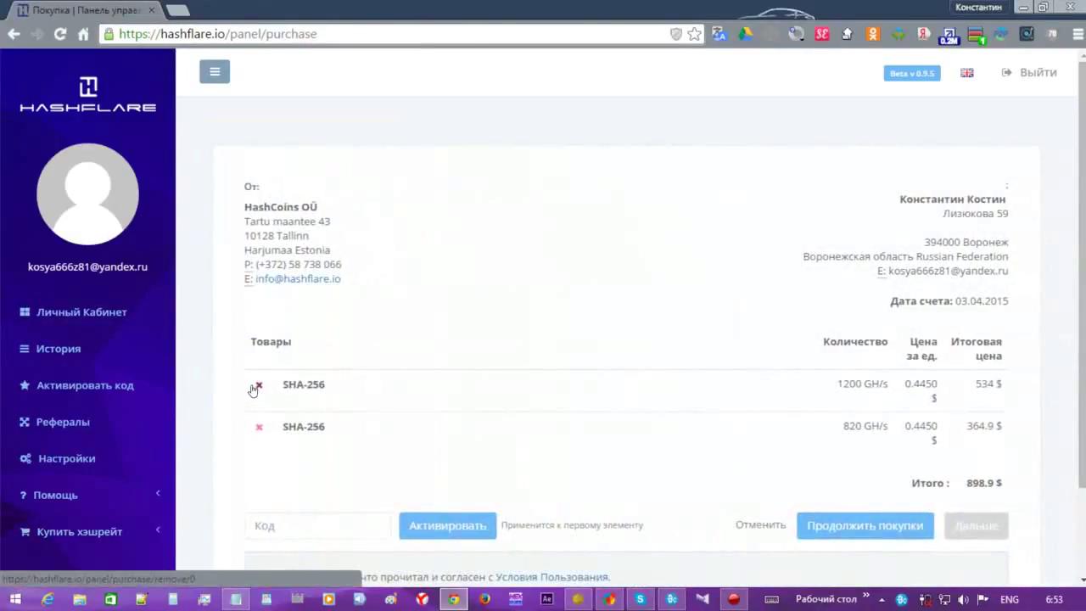
left_click(255, 388)
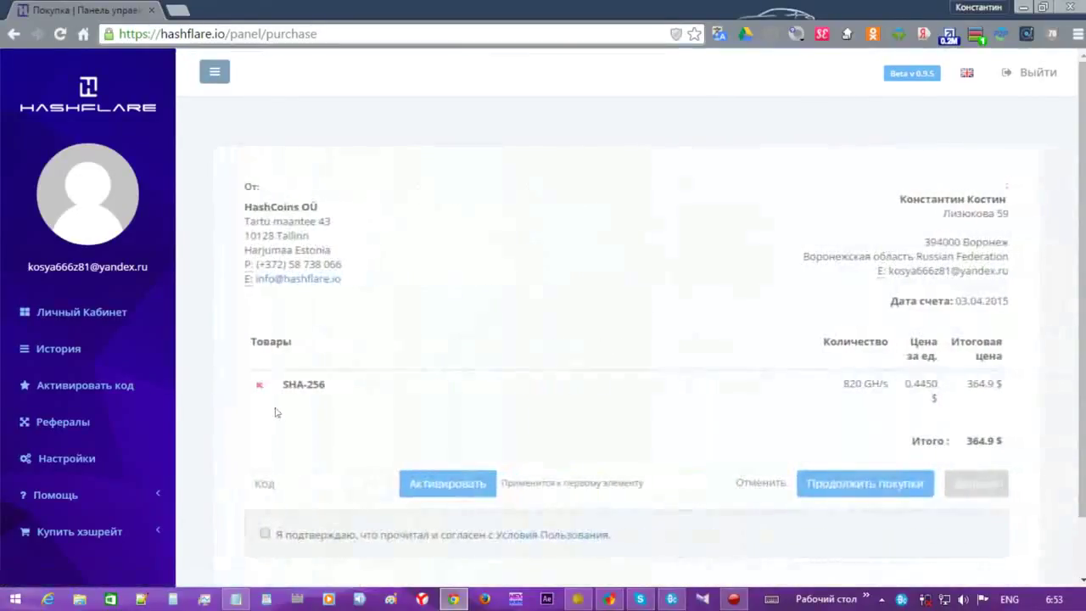
left_click(260, 388)
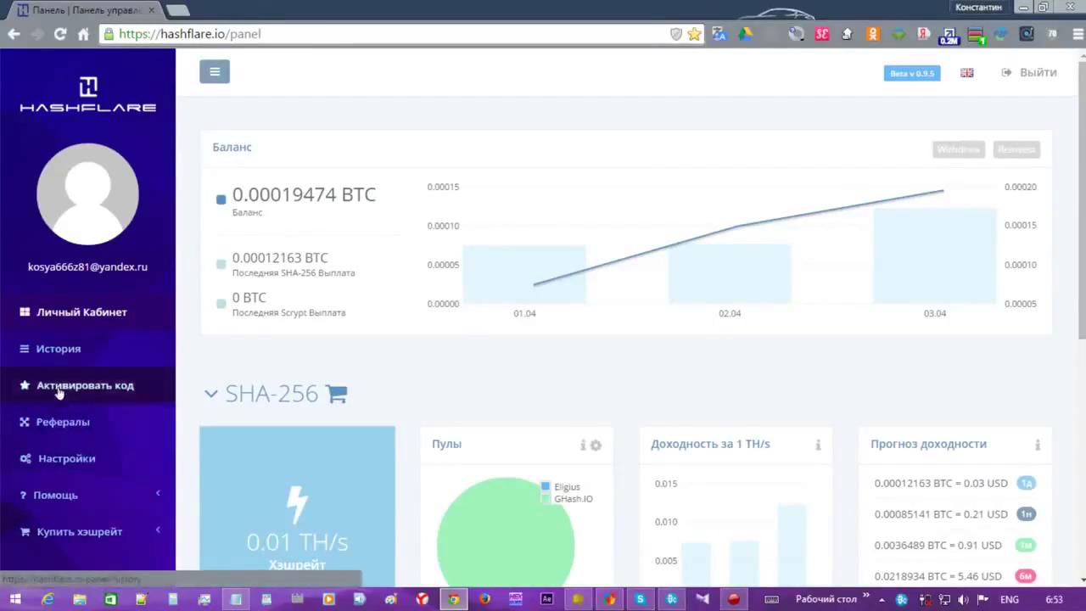
- View the help section's contact page, and close it to return to the panel
left_click(73, 495)
left_click(93, 523)
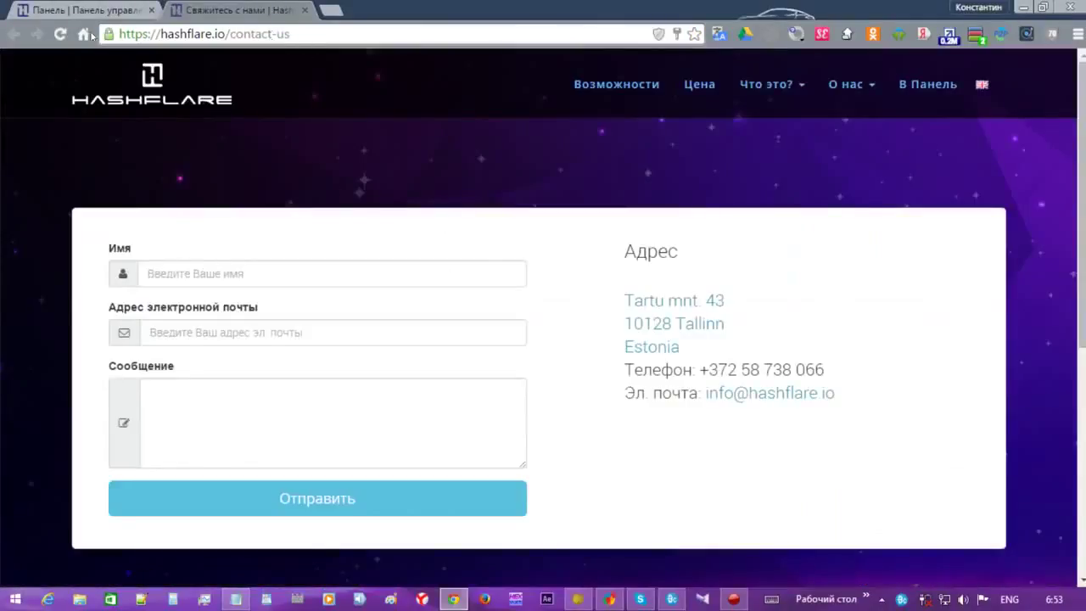
left_click(307, 10)
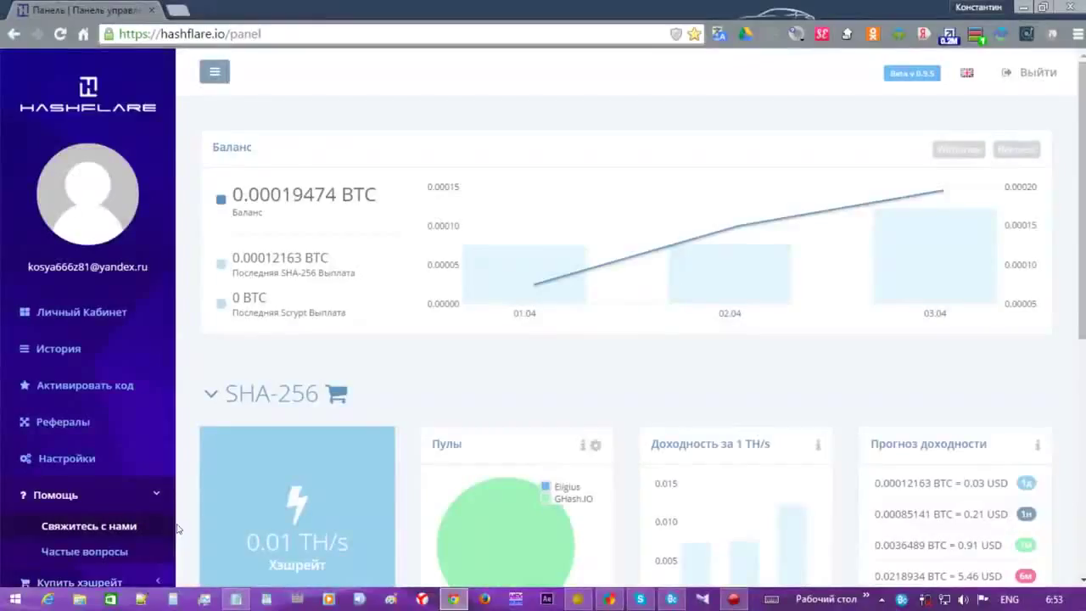
- Open the help section's FAQ, look through the general, financial and technical questions, and close the page
left_click(70, 553)
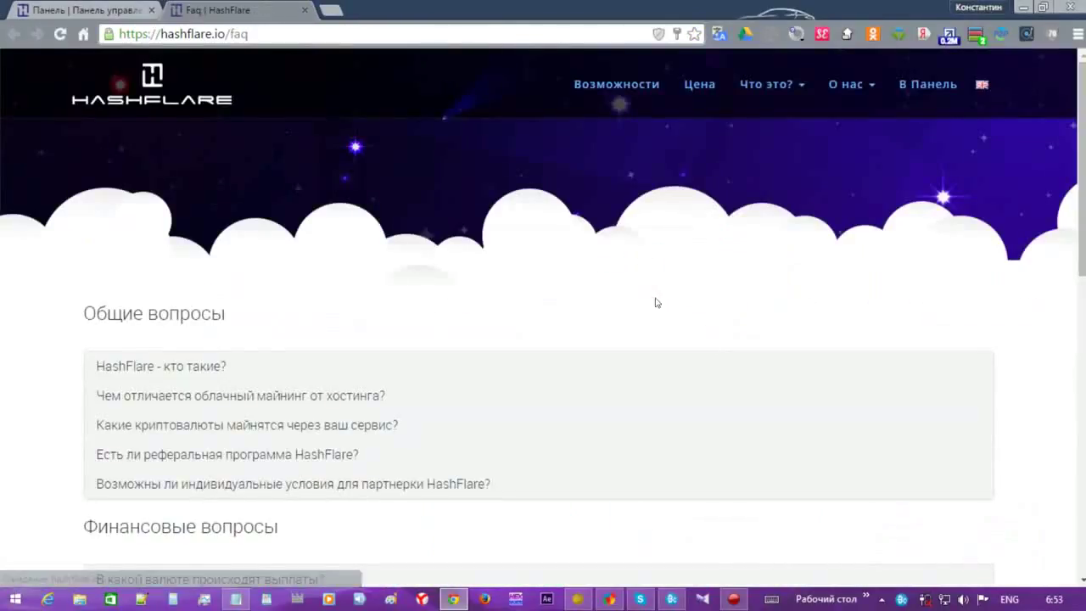
scroll(656, 303, "down", 10)
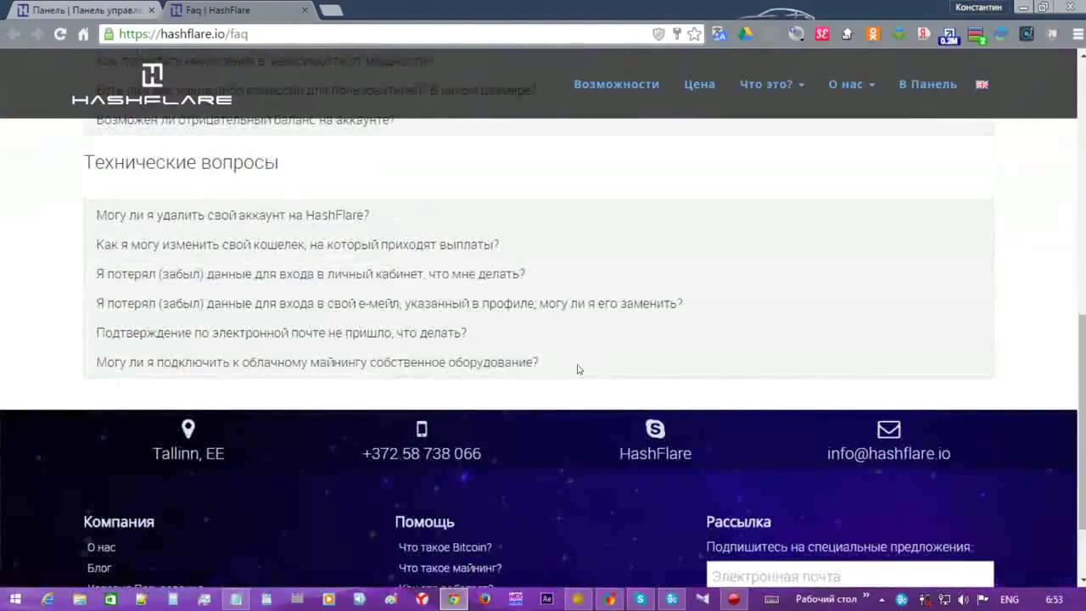
scroll(578, 369, "up", 1)
scroll(577, 369, "up", 8)
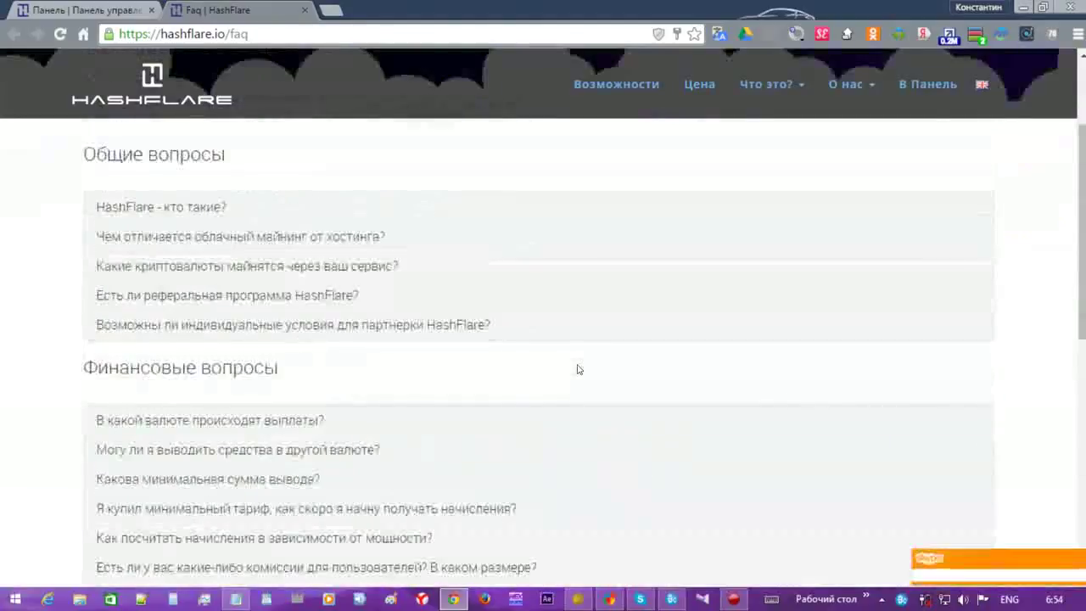
scroll(577, 369, "up", 1)
scroll(573, 373, "down", 1)
scroll(585, 356, "up", 2)
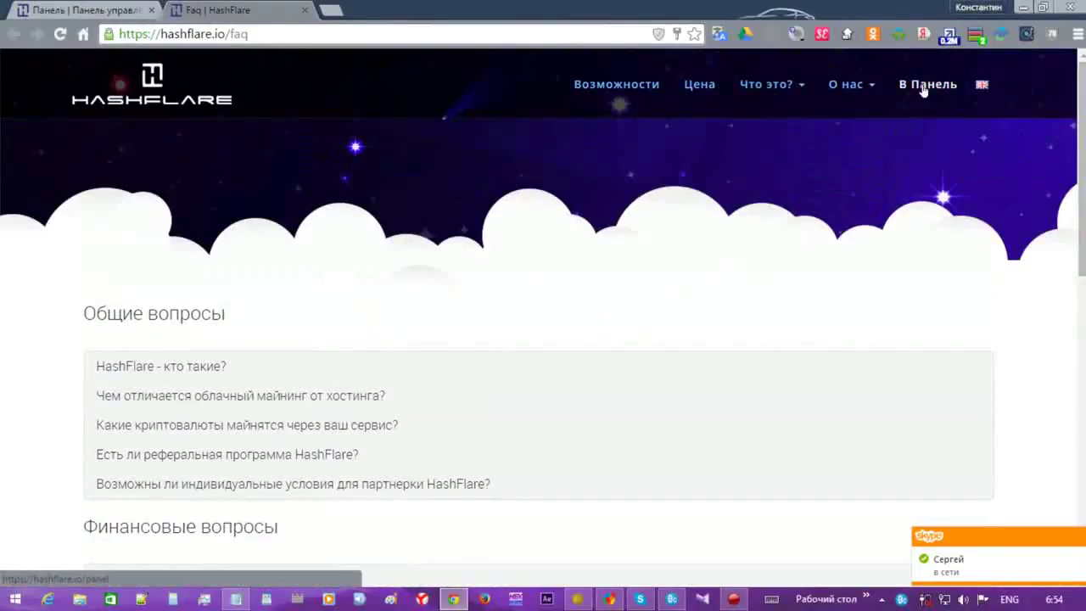
left_click(306, 10)
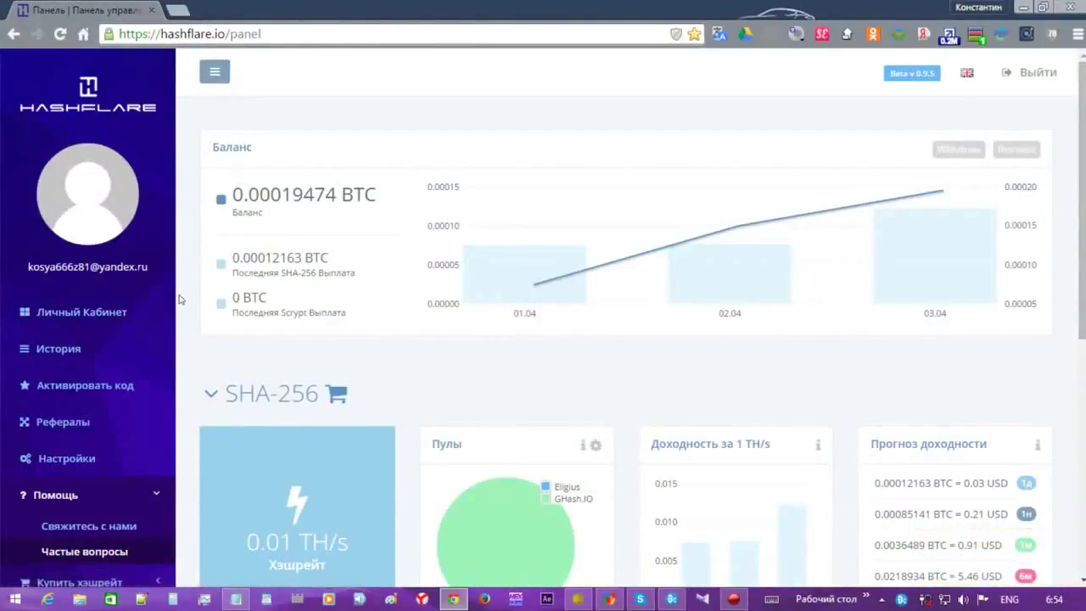
- Return to the account dashboard and try to open the SHA-256 pool power distribution settings
scroll(180, 298, "down", 1)
left_click(109, 234)
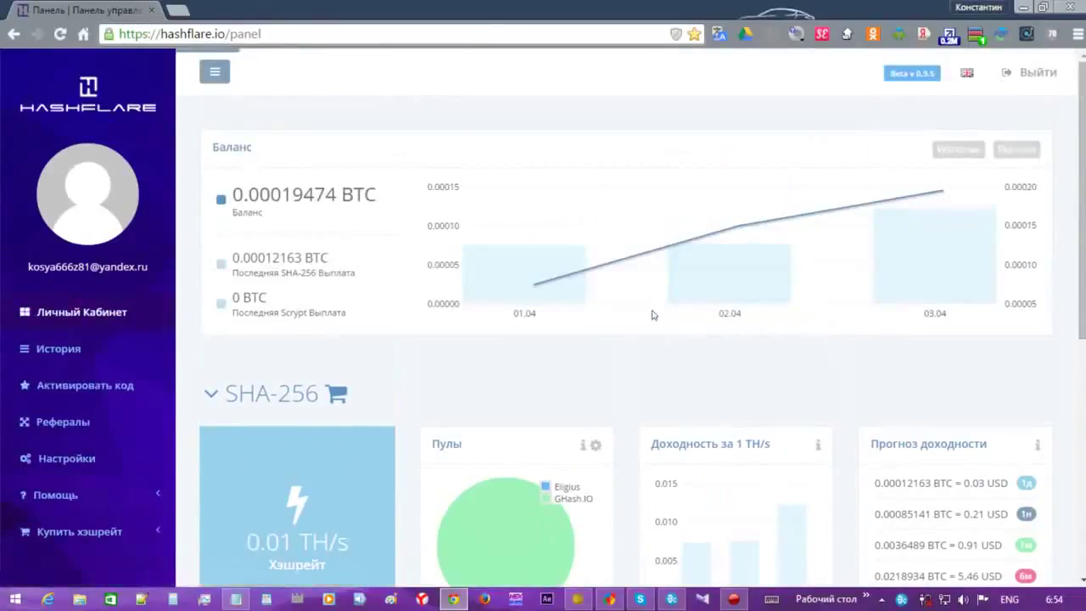
scroll(652, 314, "down", 5)
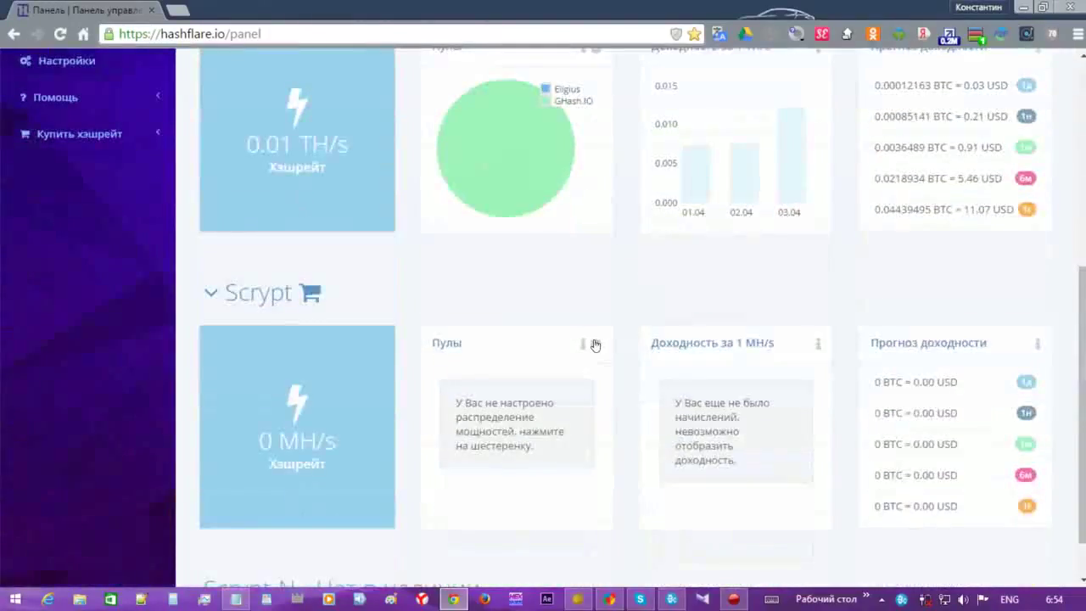
scroll(596, 344, "up", 3)
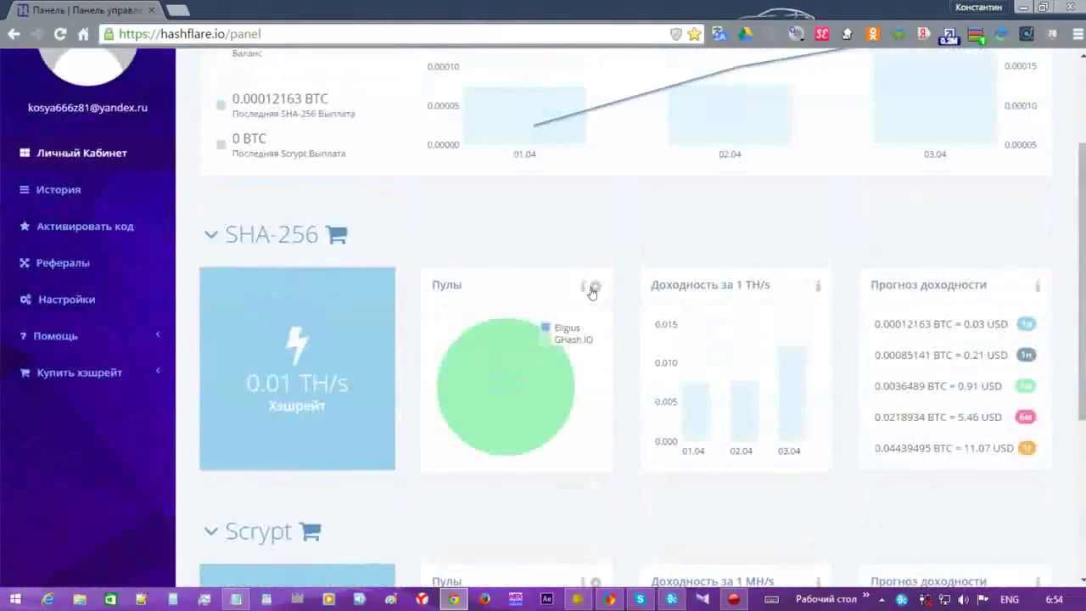
left_click(593, 289)
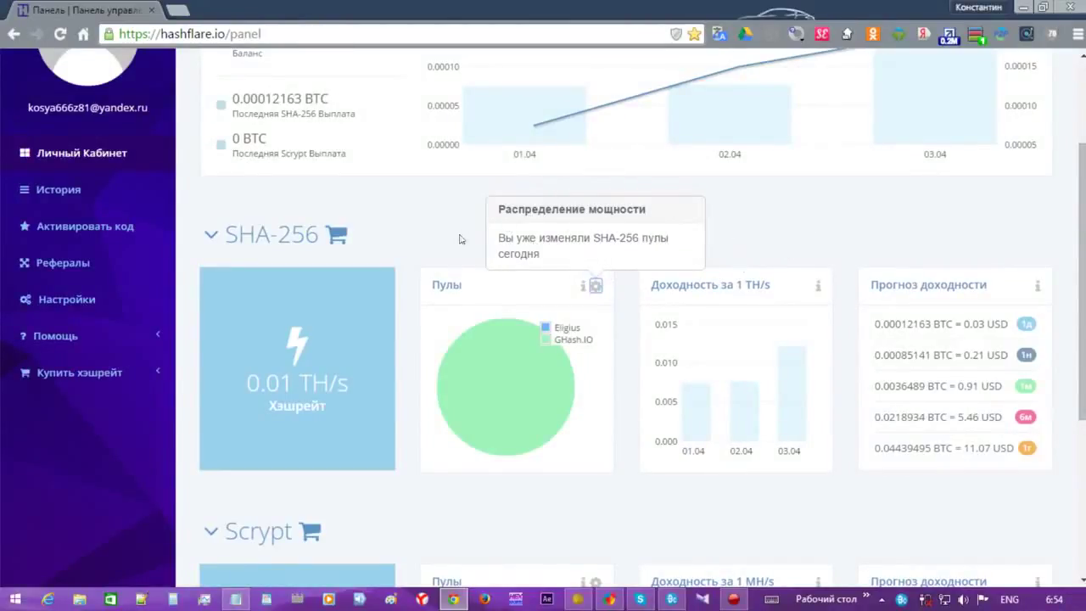
- Open the Scrypt pool distribution settings and review the pools offered for the first slot
scroll(755, 254, "down", 3)
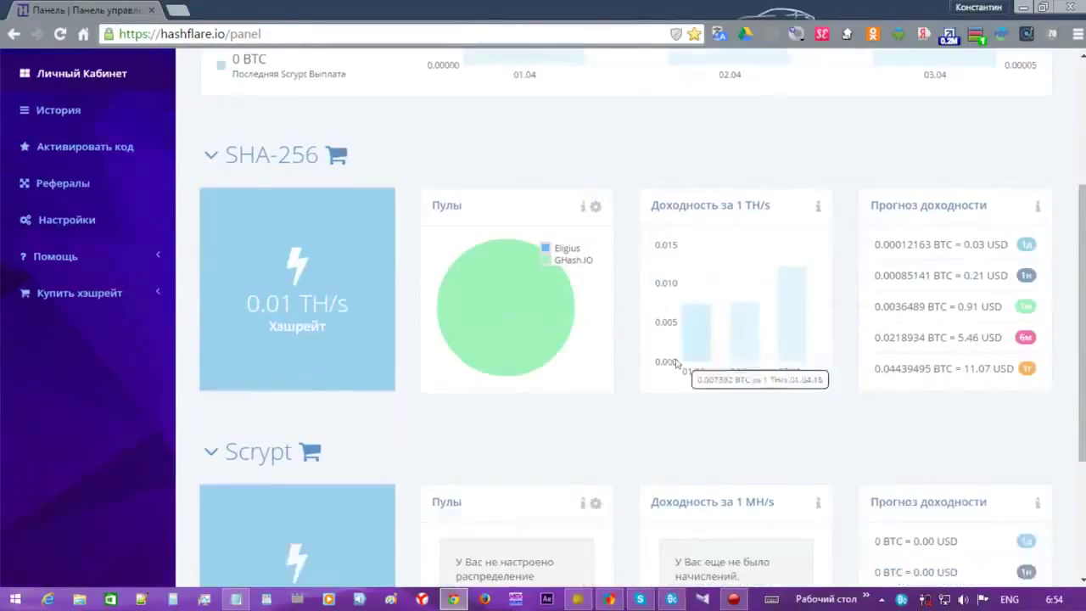
left_click(593, 347)
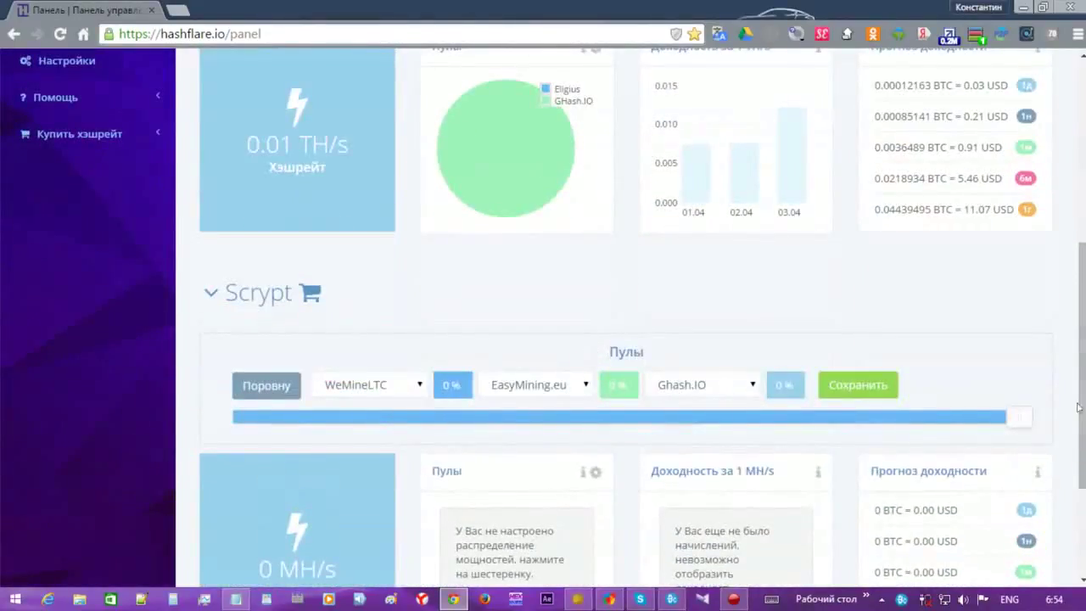
left_click(417, 389)
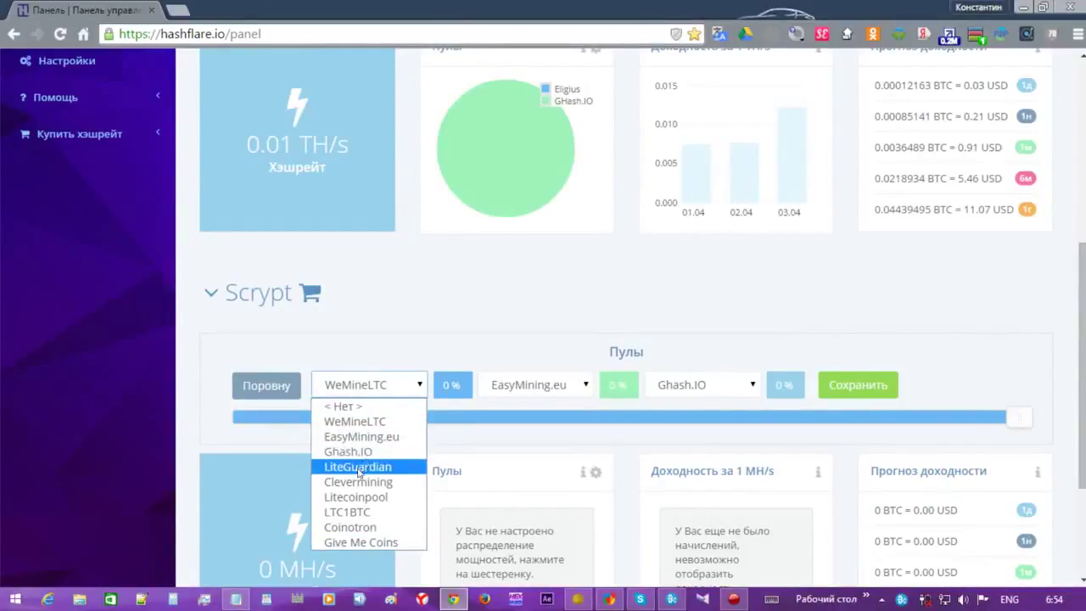
triple_click(585, 104)
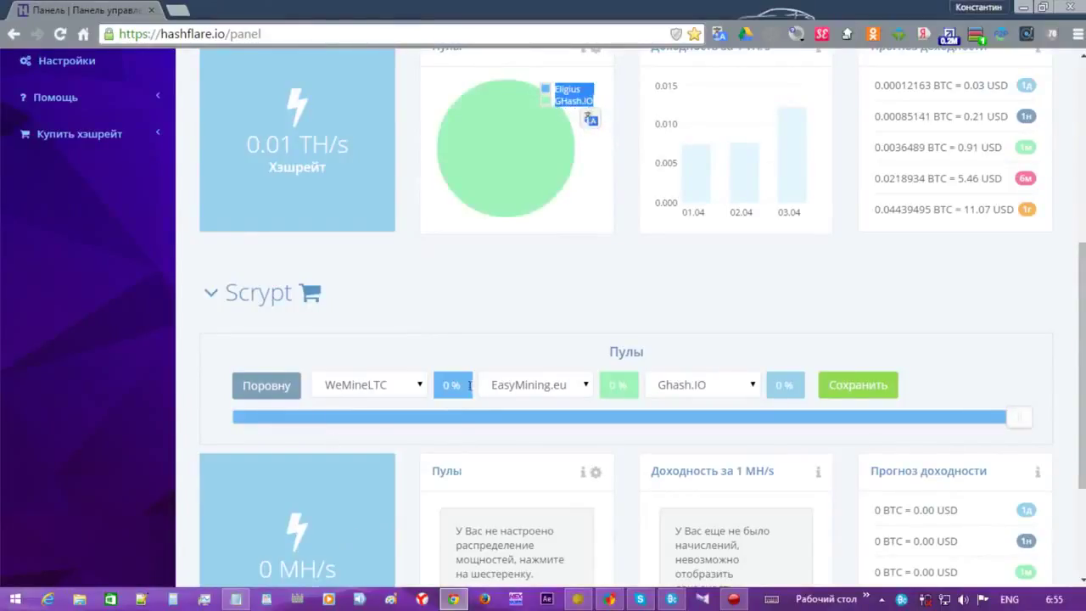
left_click(419, 386)
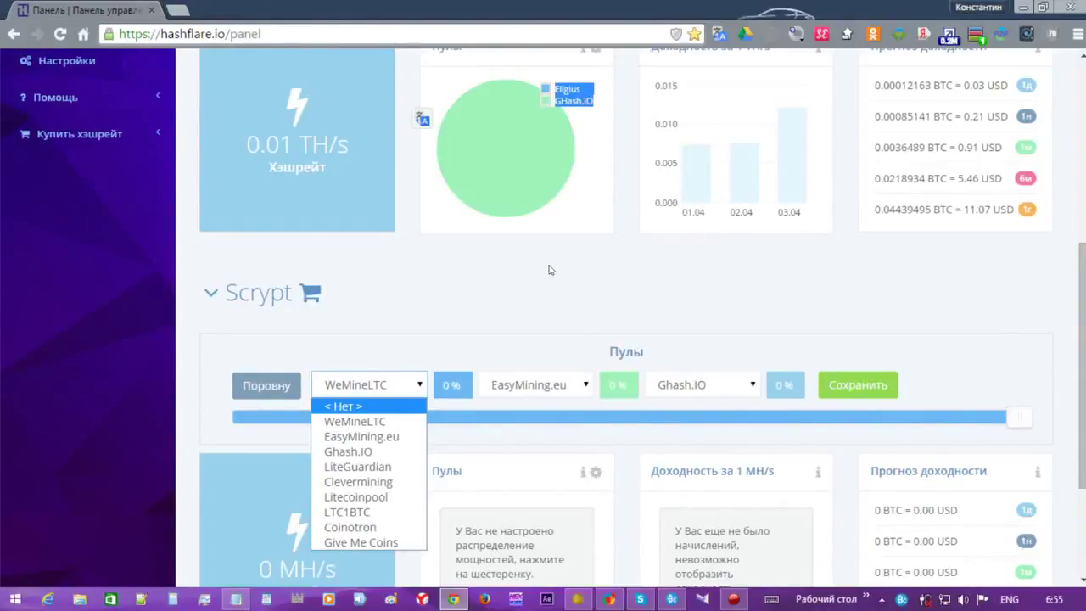
scroll(547, 272, "down", 1)
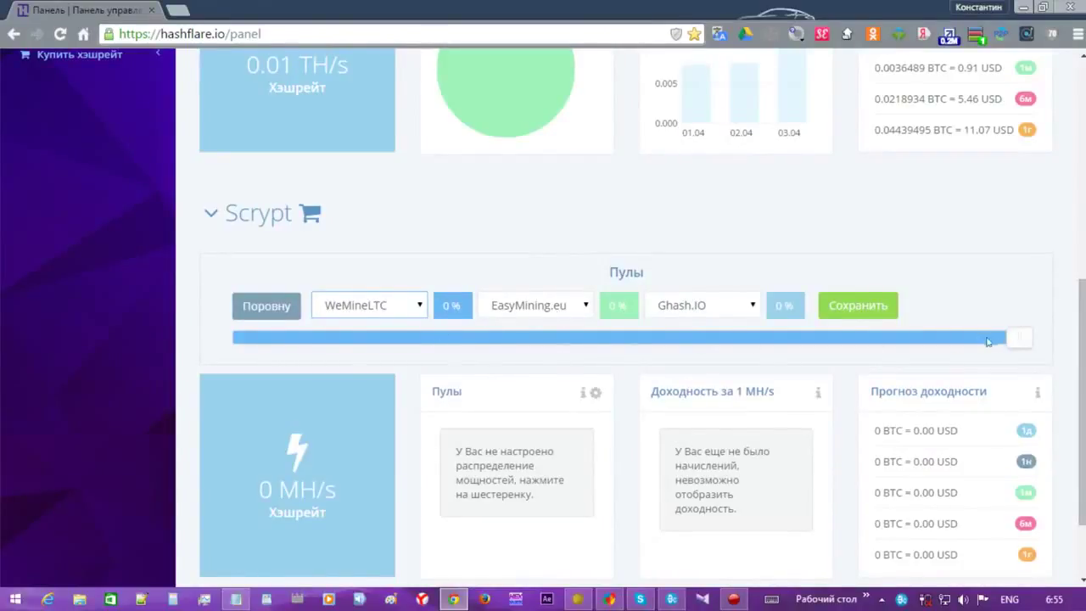
- Set the WeMineLTC share to about 52% and choose LiteGuardian as the second Scrypt pool
left_click_drag(1014, 339, 642, 339)
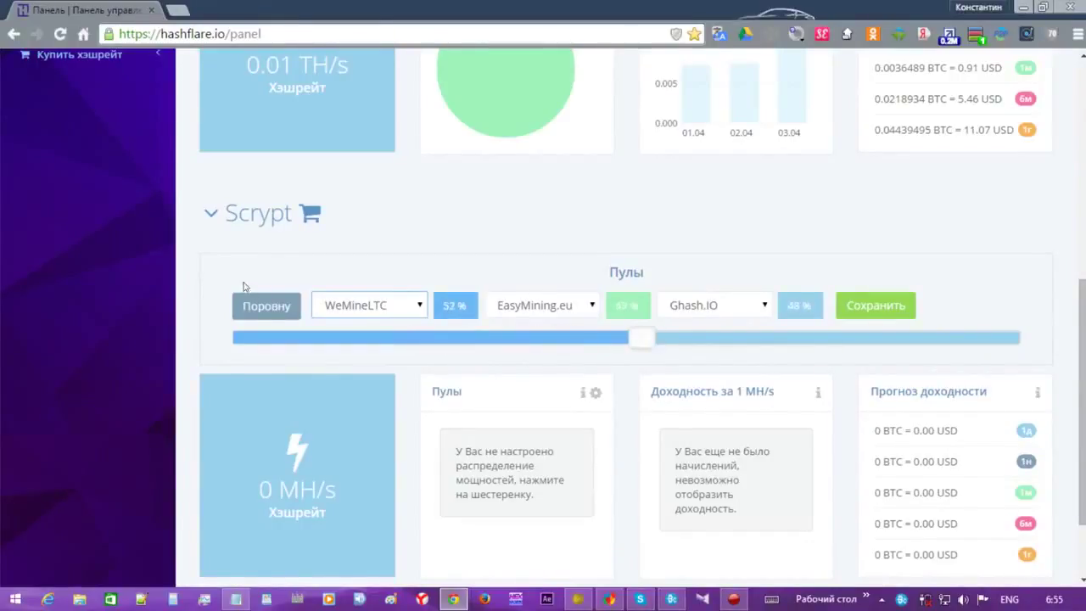
left_click(590, 303)
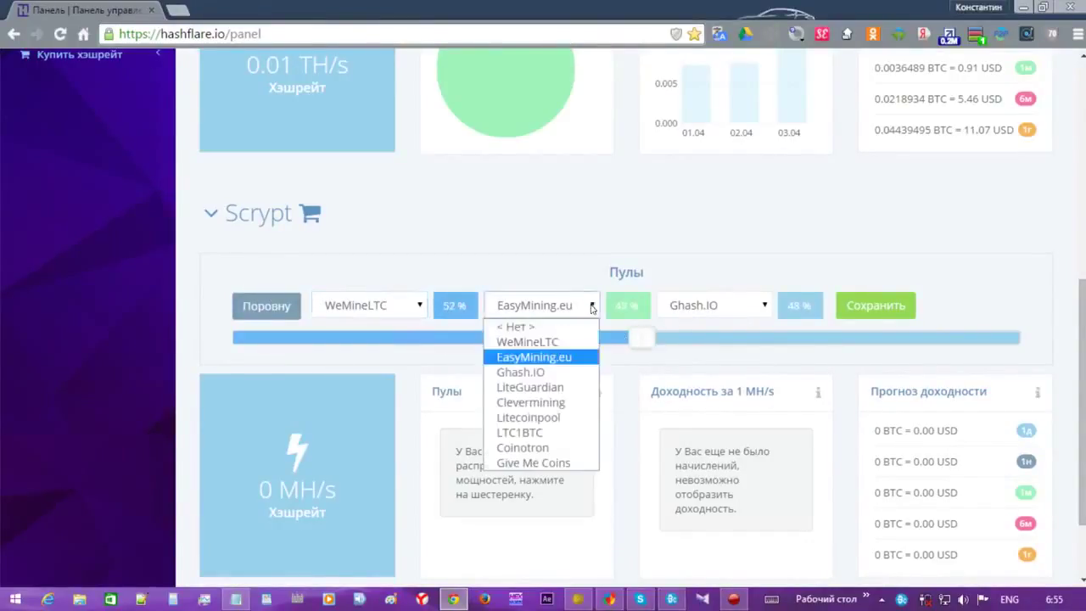
left_click(526, 388)
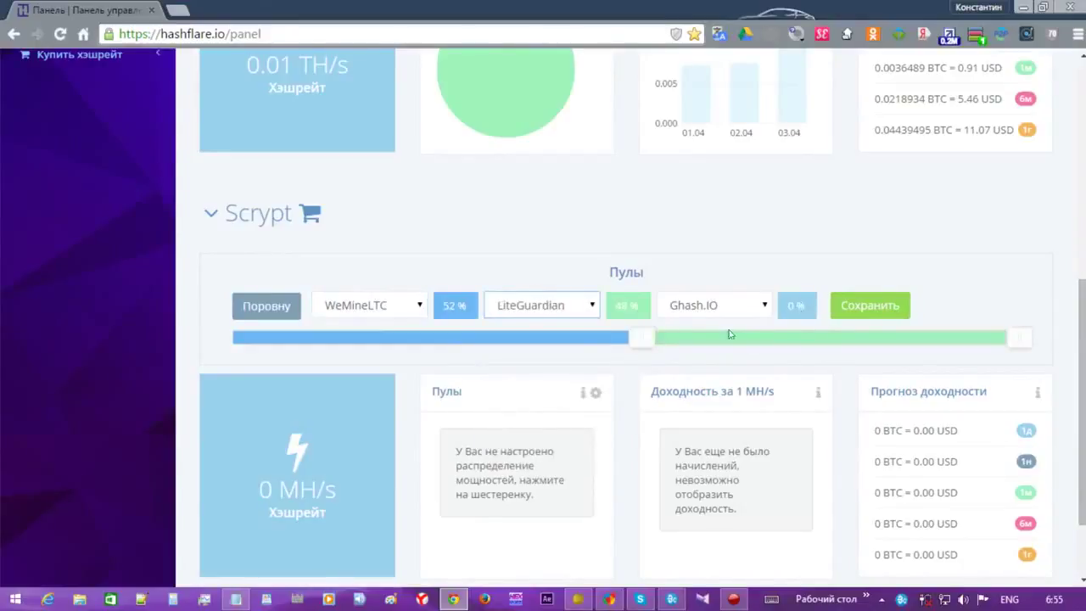
- Split the Scrypt power equally among the three pools, and reassign 100% of it to LiteGuardian
left_click(261, 310)
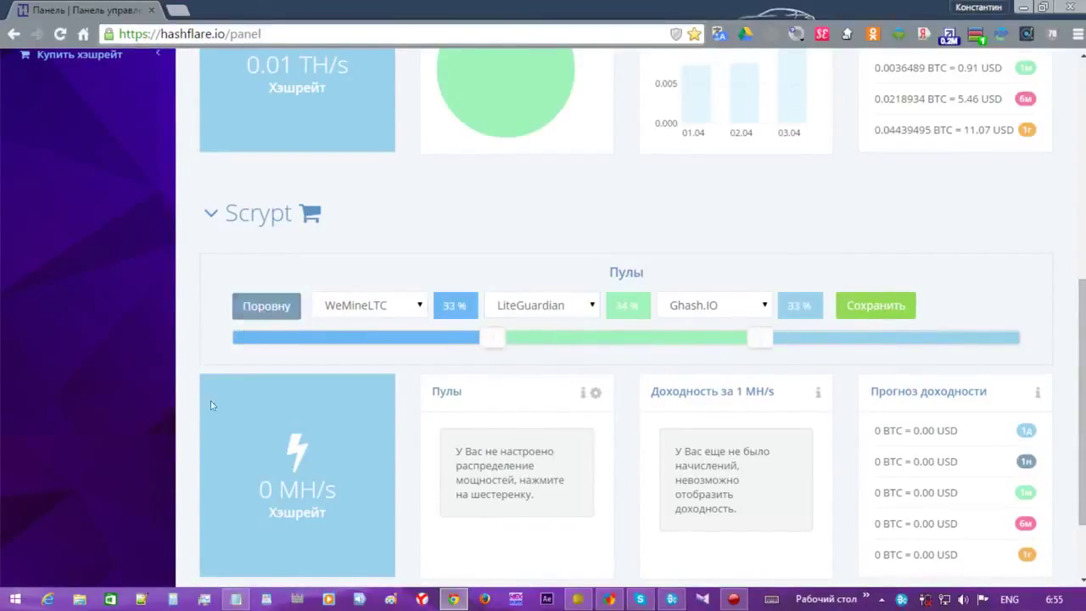
left_click_drag(759, 341, 1020, 339)
left_click_drag(498, 338, 196, 338)
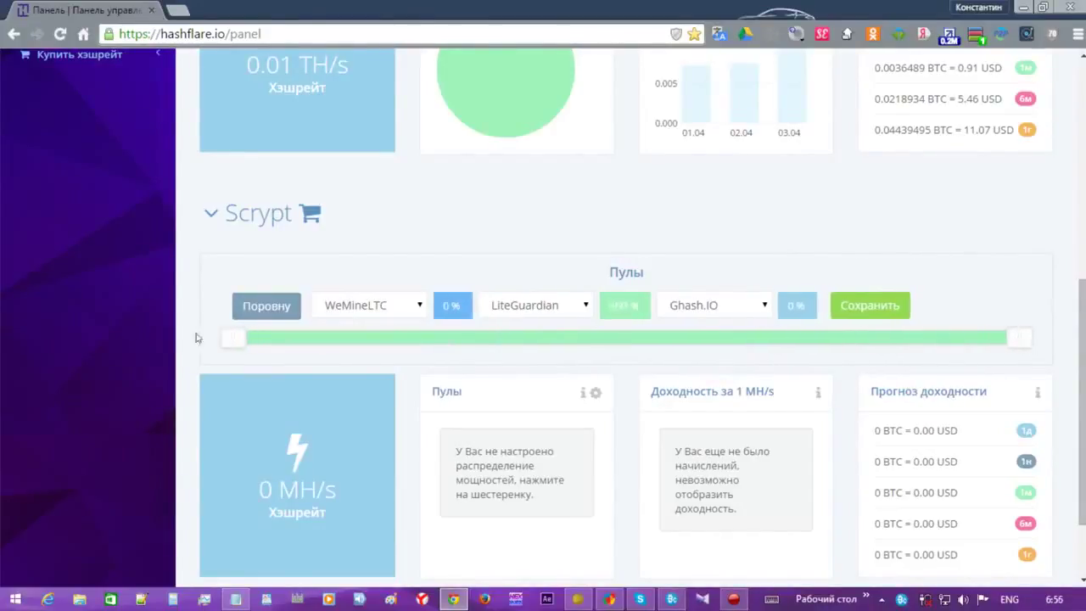
left_click(571, 306)
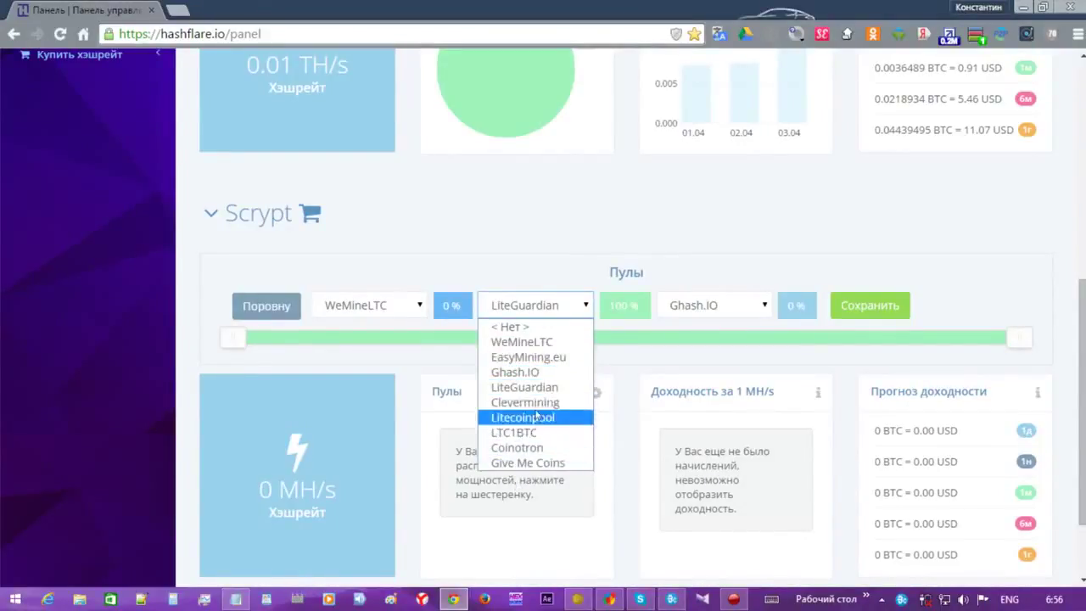
- Assign 100% of the Scrypt power to WeMineLTC and save the pool distribution
left_click_drag(227, 334, 1010, 352)
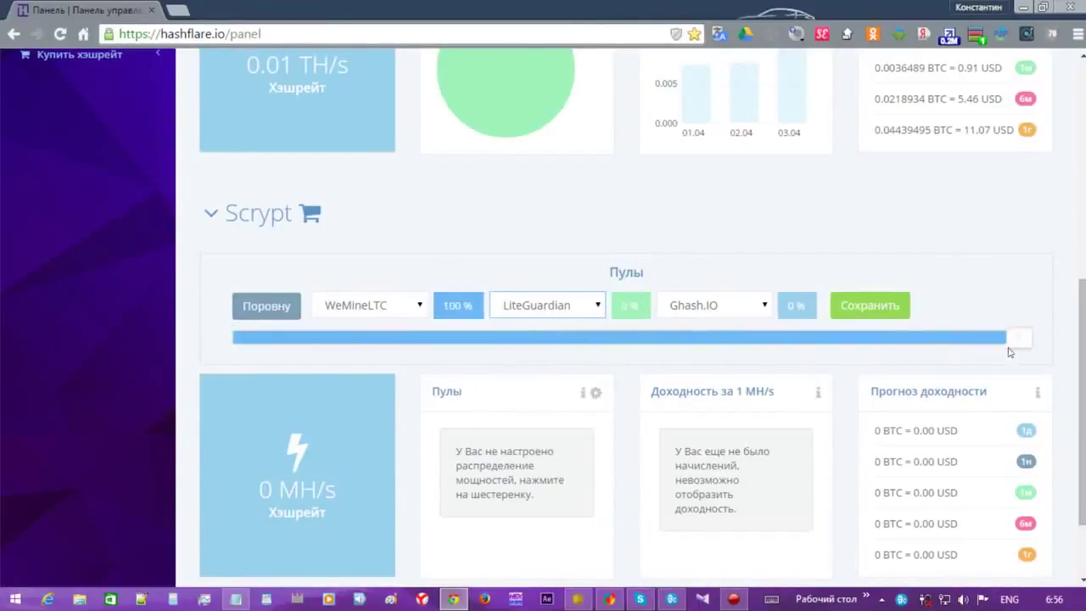
left_click(864, 314)
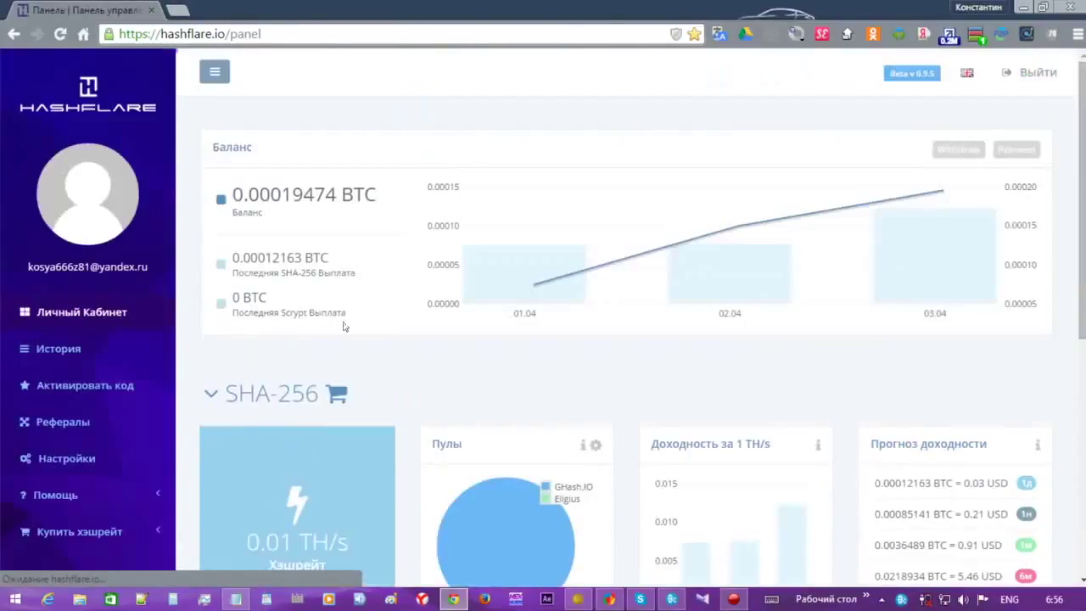
- Reopen the Scrypt pool settings, shift the full distribution to Ghash.IO, and reload the dashboard without saving
scroll(449, 342, "down", 4)
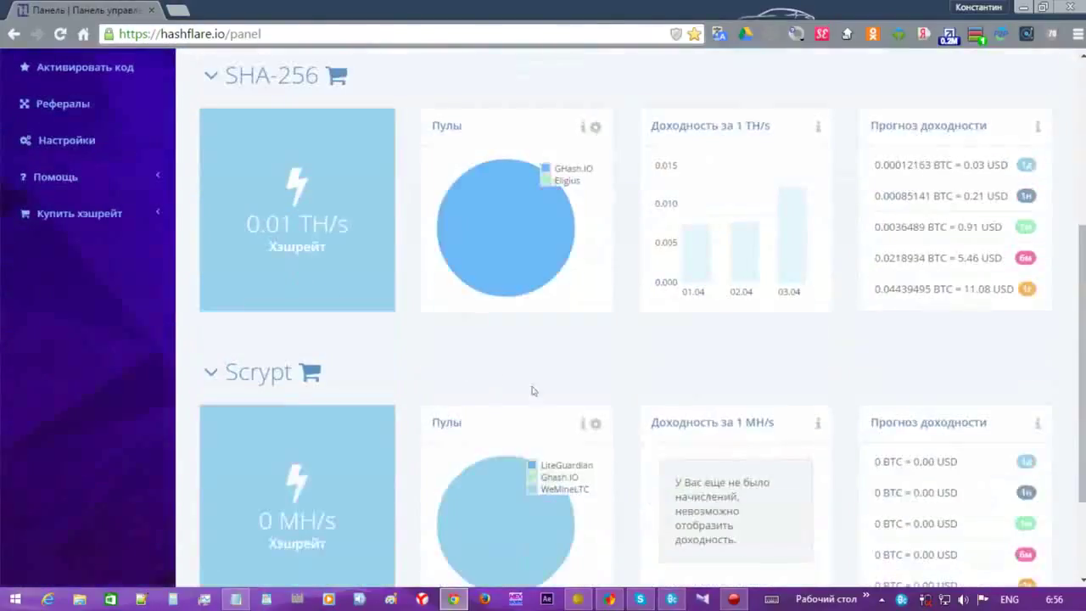
left_click(594, 424)
scroll(592, 450, "down", 2)
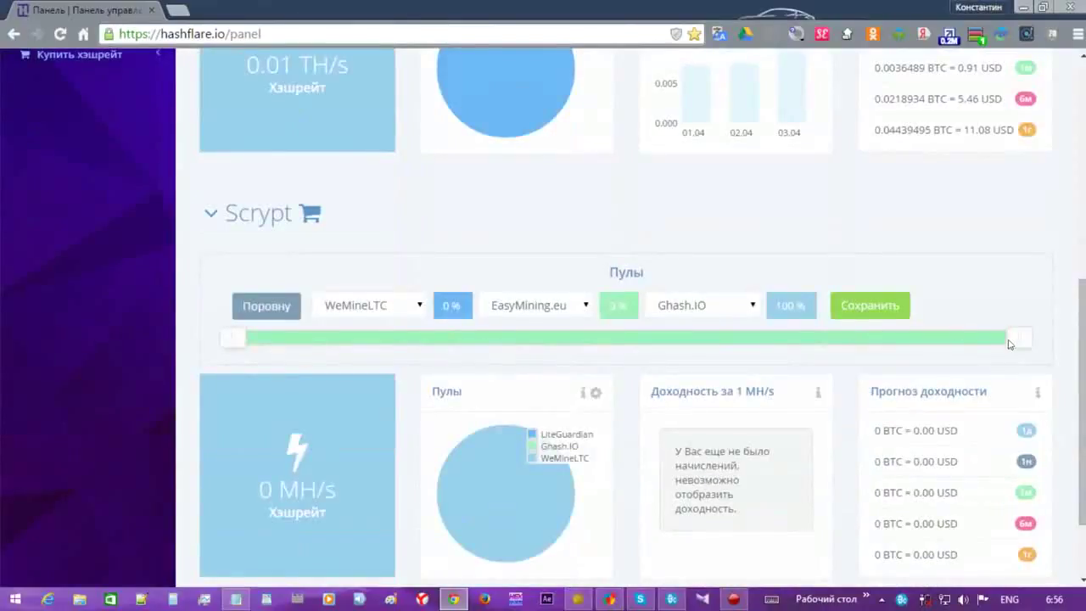
left_click_drag(1014, 341, 143, 348)
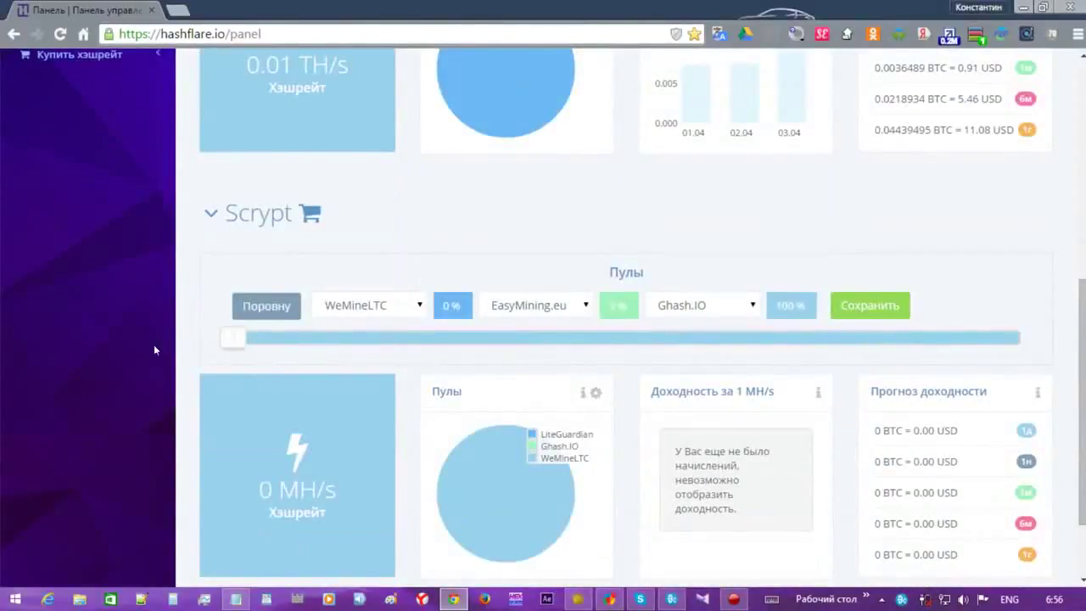
scroll(551, 324, "up", 4)
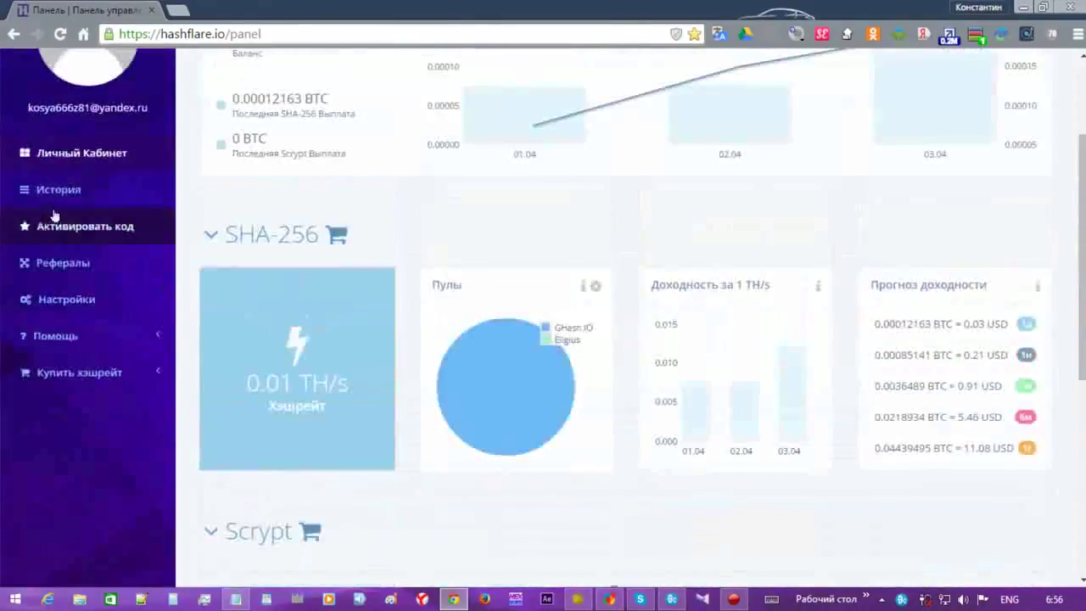
left_click(77, 153)
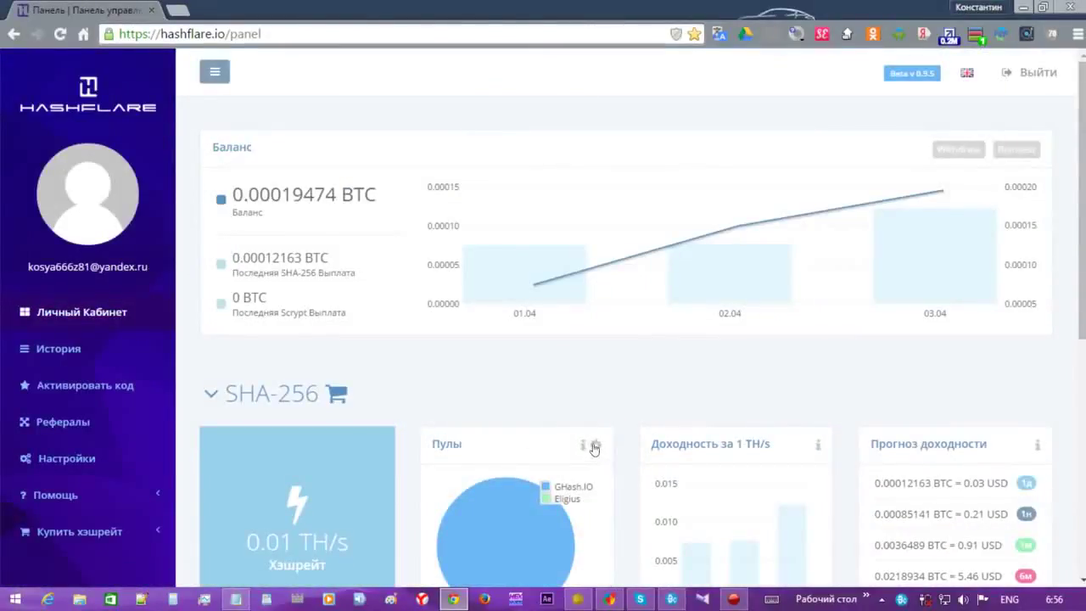
- Try to open the SHA-256 pool distribution settings again, and view the SHA-256 yield and forecast blocks
left_click(594, 446)
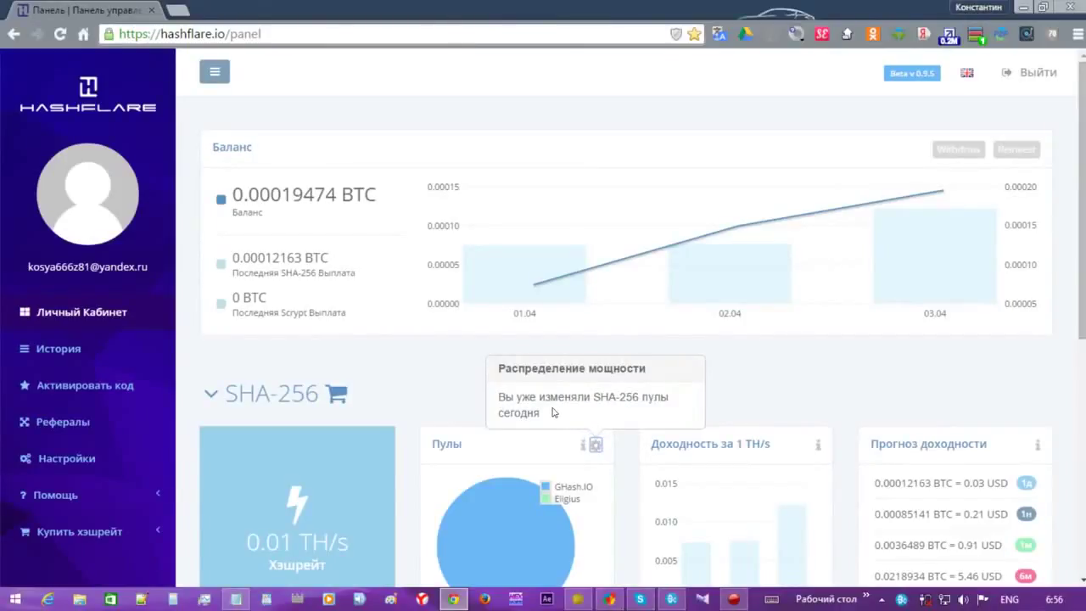
left_click(793, 378)
scroll(785, 373, "down", 2)
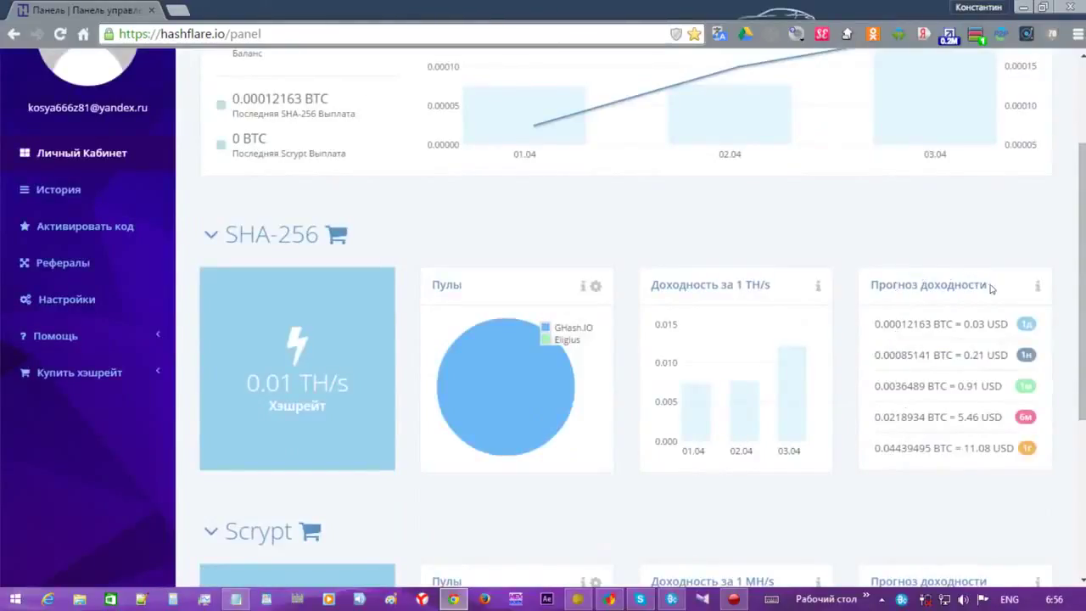
- Examine the SHA-256 income forecast, highlighting its heading and the one-day BTC amount
left_click_drag(987, 289, 873, 286)
left_click(991, 286)
left_click_drag(871, 319, 925, 315)
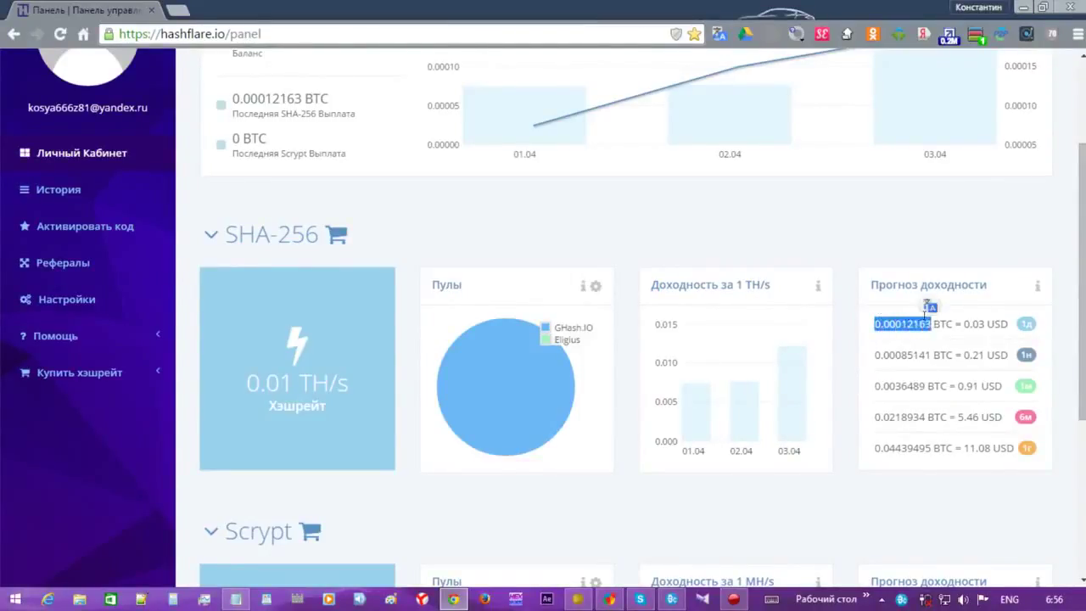
left_click(881, 325)
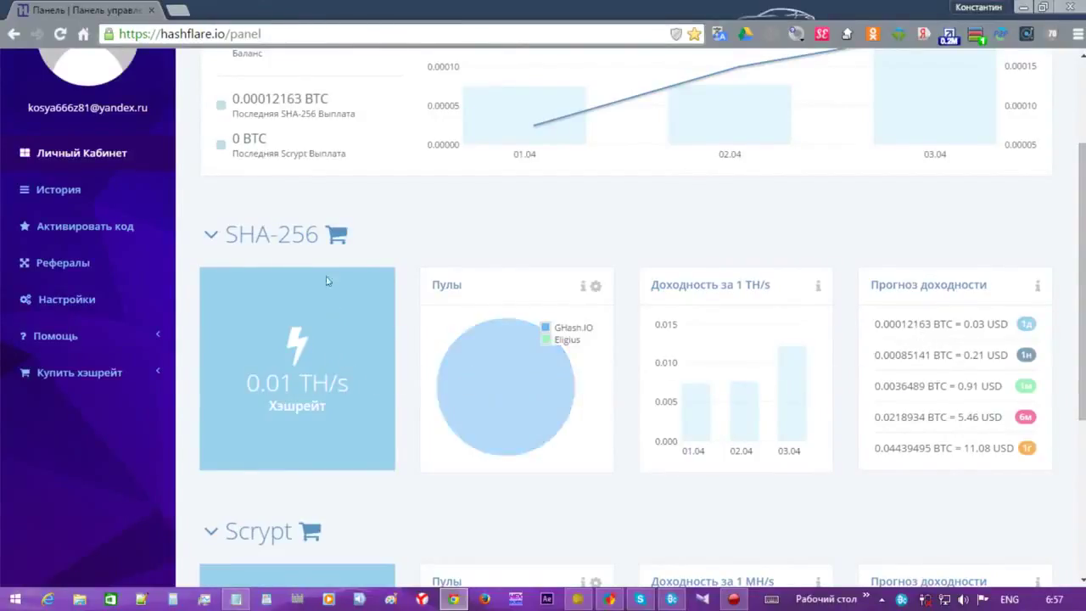
mouse_move(517, 371)
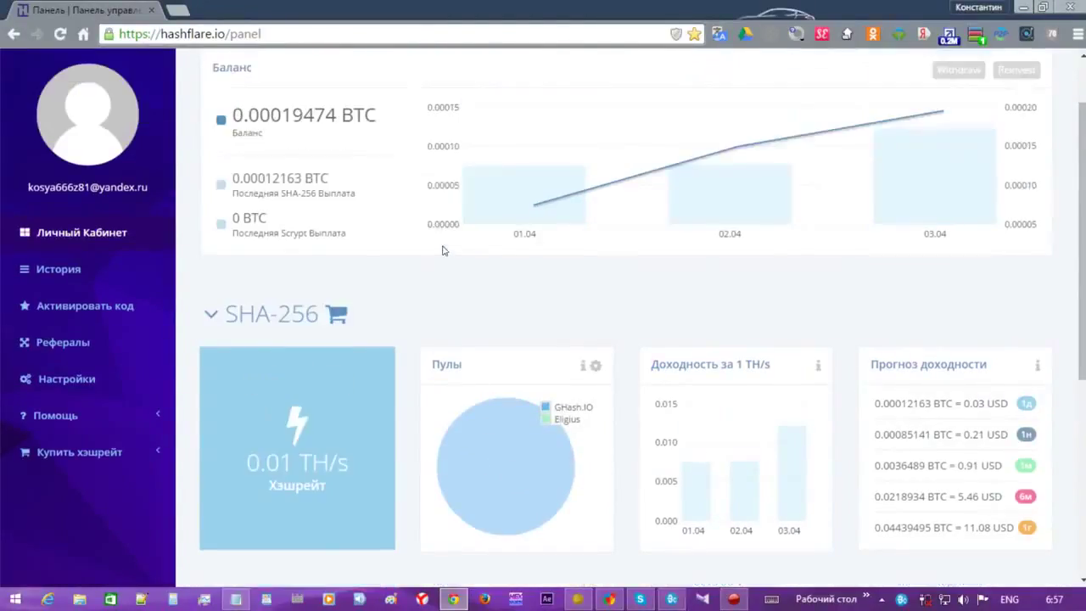
- Open the SHA-256 hashrate purchase page and look over its order slider and the blocks beneath it
scroll(441, 251, "up", 1)
left_click(68, 452)
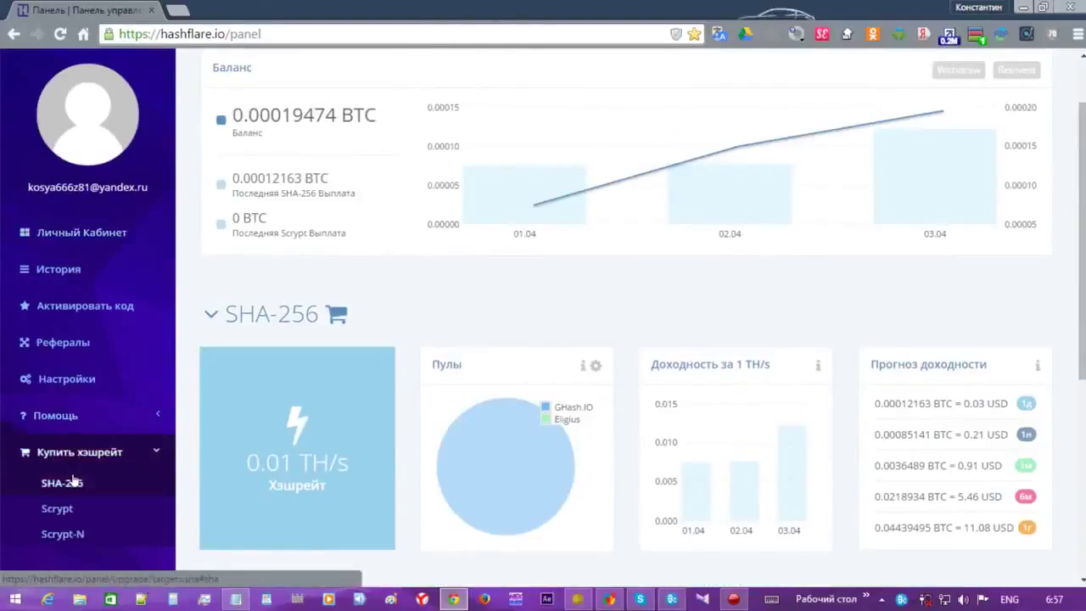
left_click(72, 482)
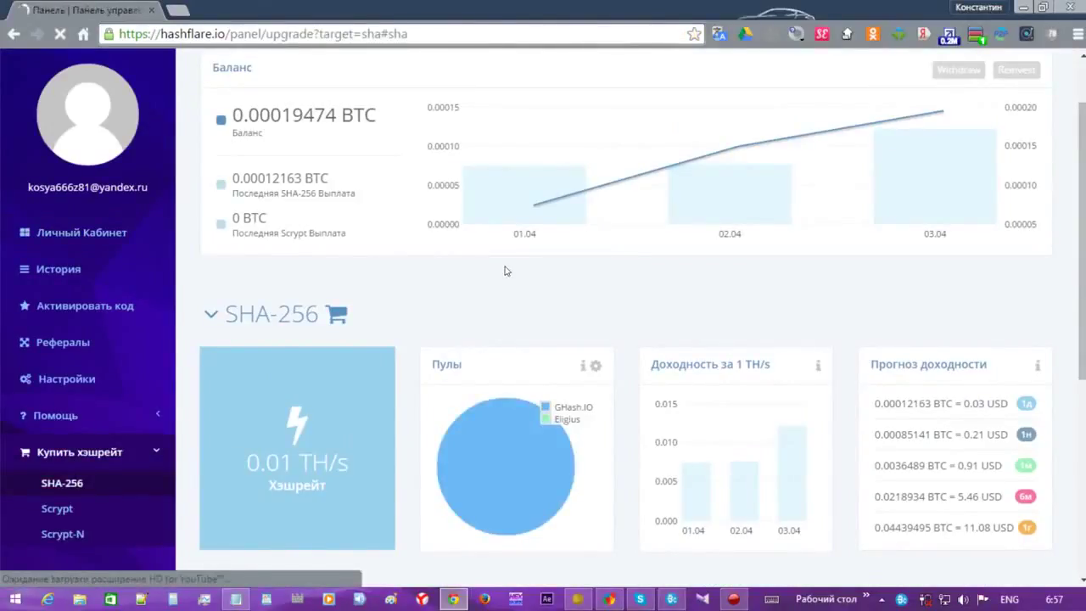
scroll(391, 459, "down", 1)
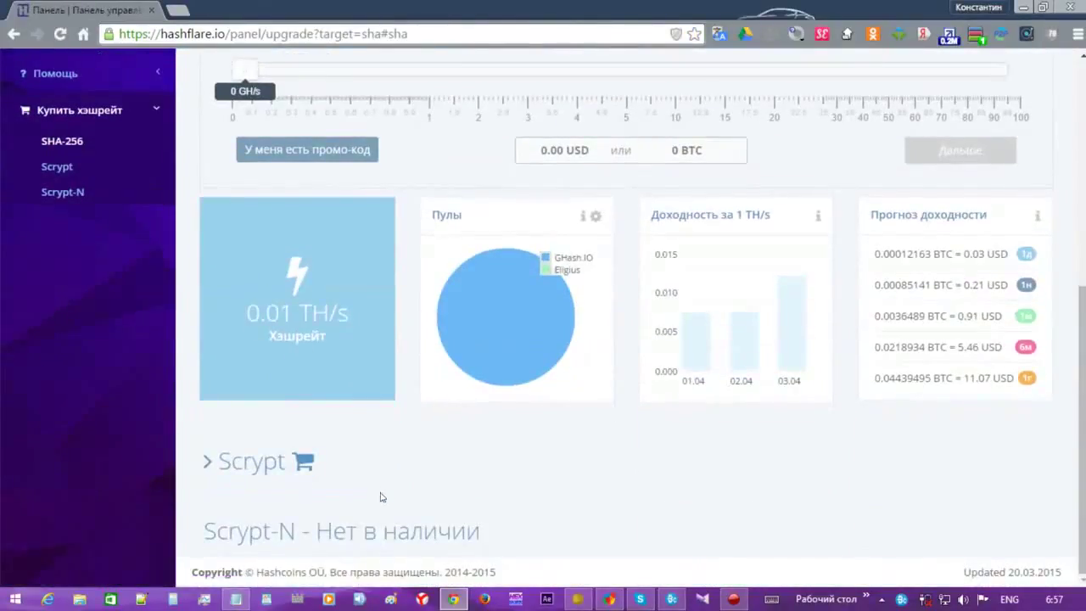
- Go to the HashFlare home page, skim it down to the footer, and open the company's "О нас" page
scroll(322, 308, "up", 5)
left_click(87, 94)
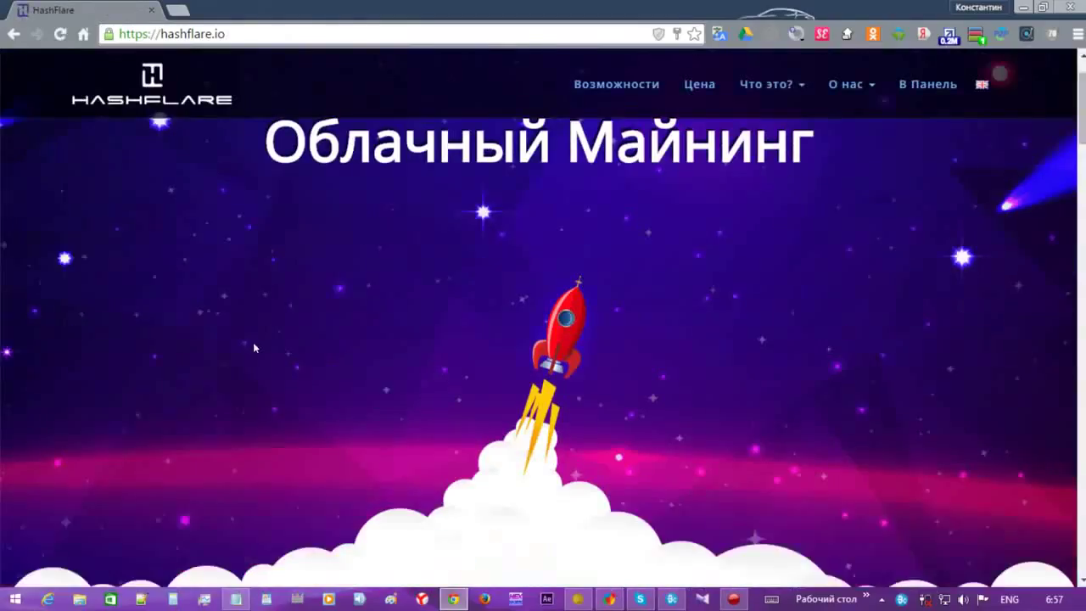
scroll(253, 348, "down", 10)
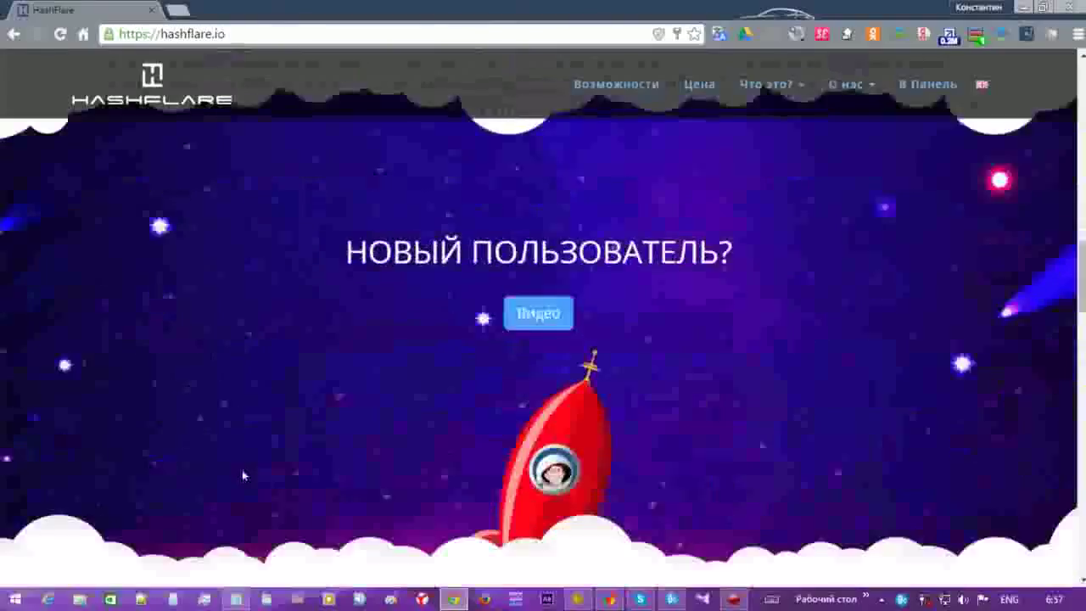
scroll(242, 475, "down", 12)
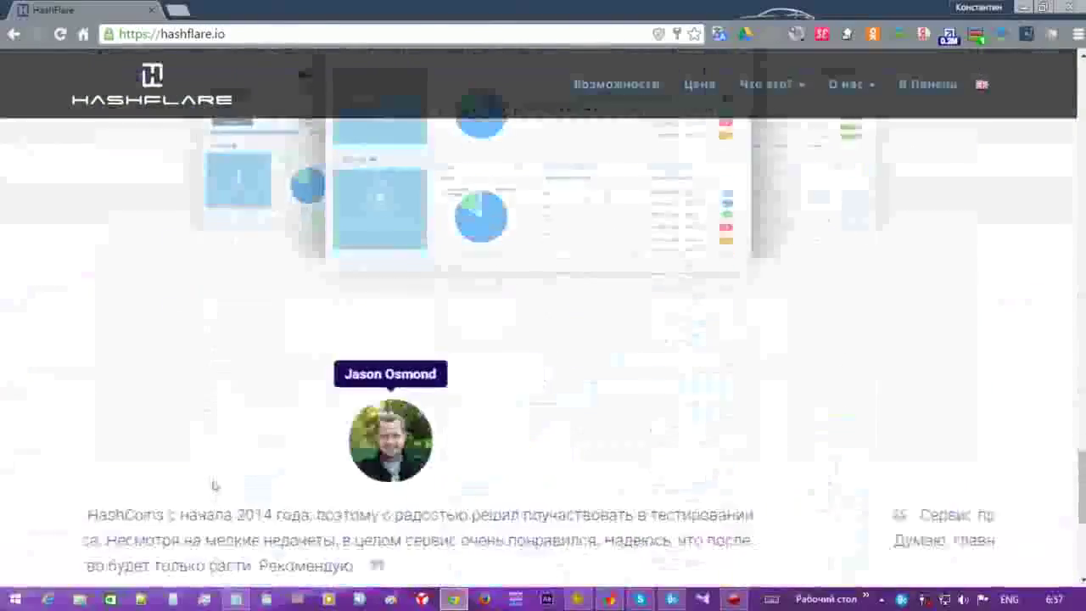
scroll(212, 484, "down", 5)
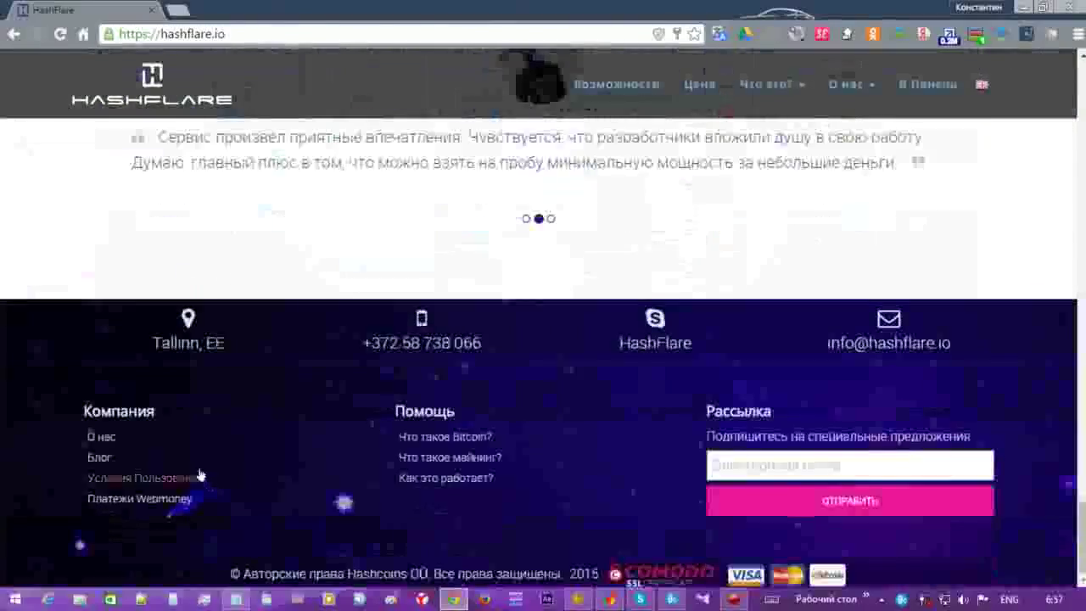
left_click(106, 435)
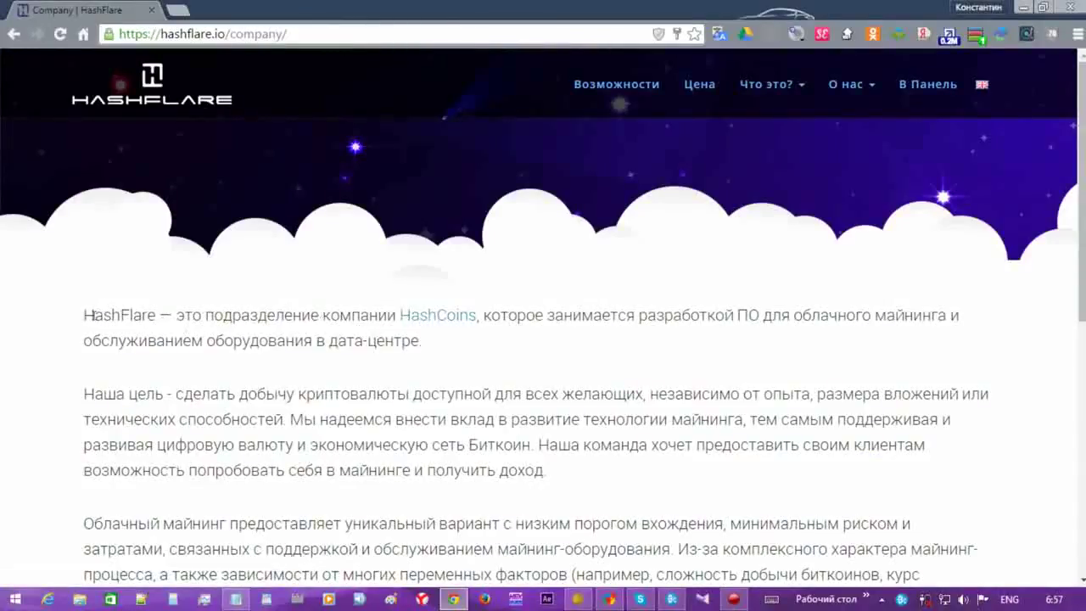
- Open the HashCoins website from the link in the company description, keeping it in a separate browser tab
left_click(446, 320)
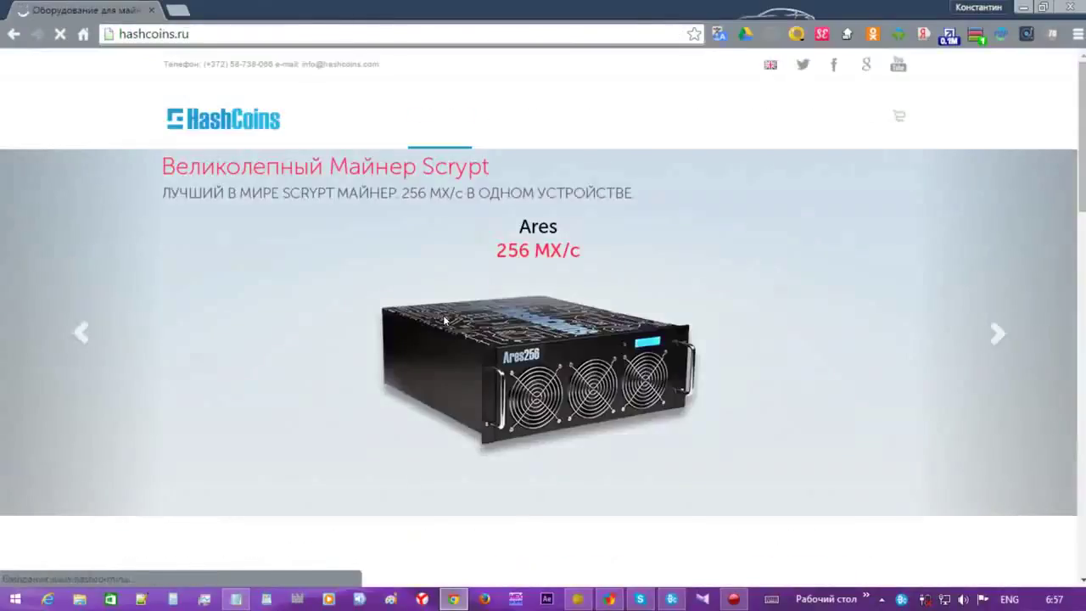
key("alt+Left")
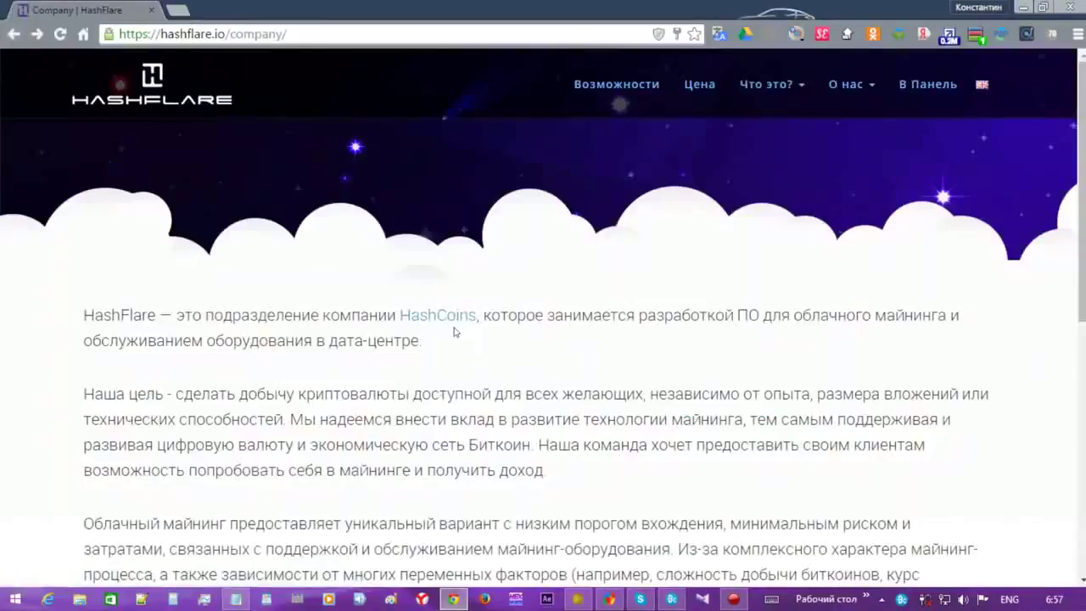
middle_click(444, 317)
left_click(230, 7)
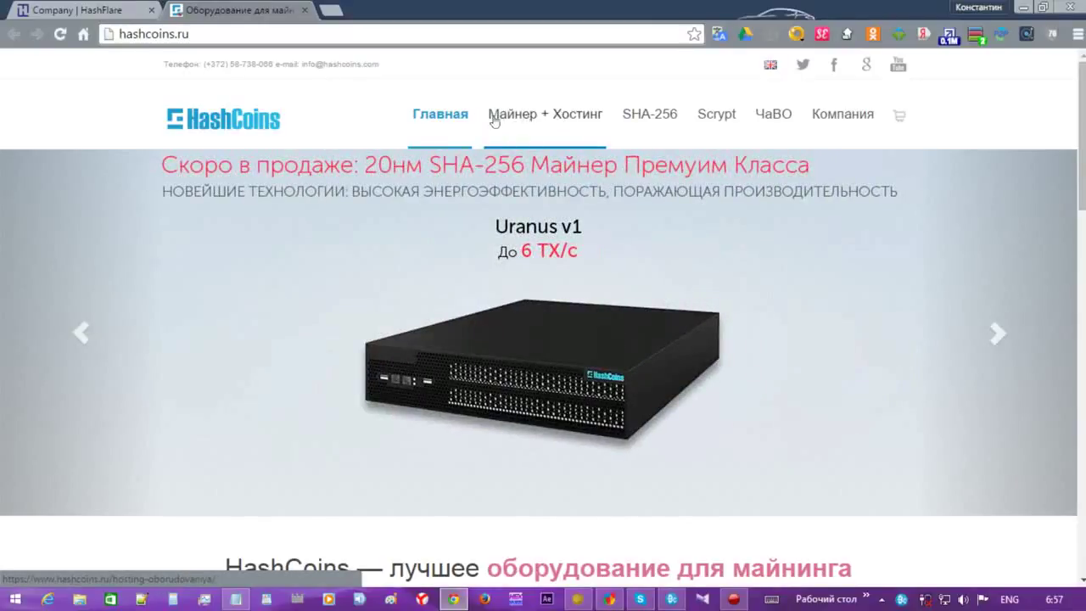
- Look through the HashCoins home page, highlighting the "(Скоро)" note on cloud mining and viewing the news down to the footer
mouse_move(682, 127)
scroll(704, 280, "down", 7)
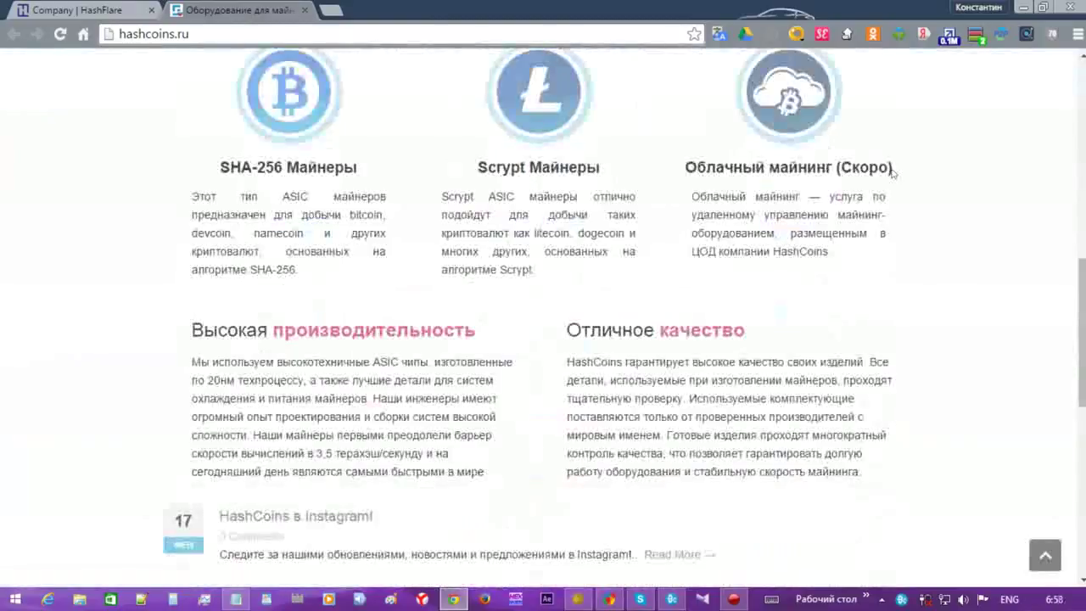
left_click_drag(894, 169, 855, 168)
left_click(884, 273)
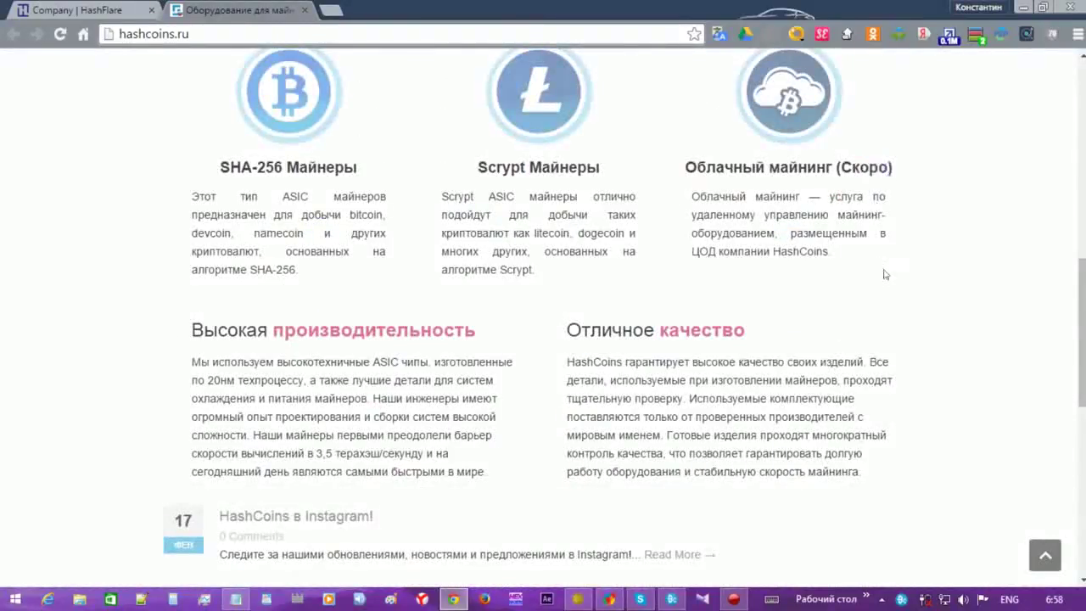
scroll(870, 284, "down", 6)
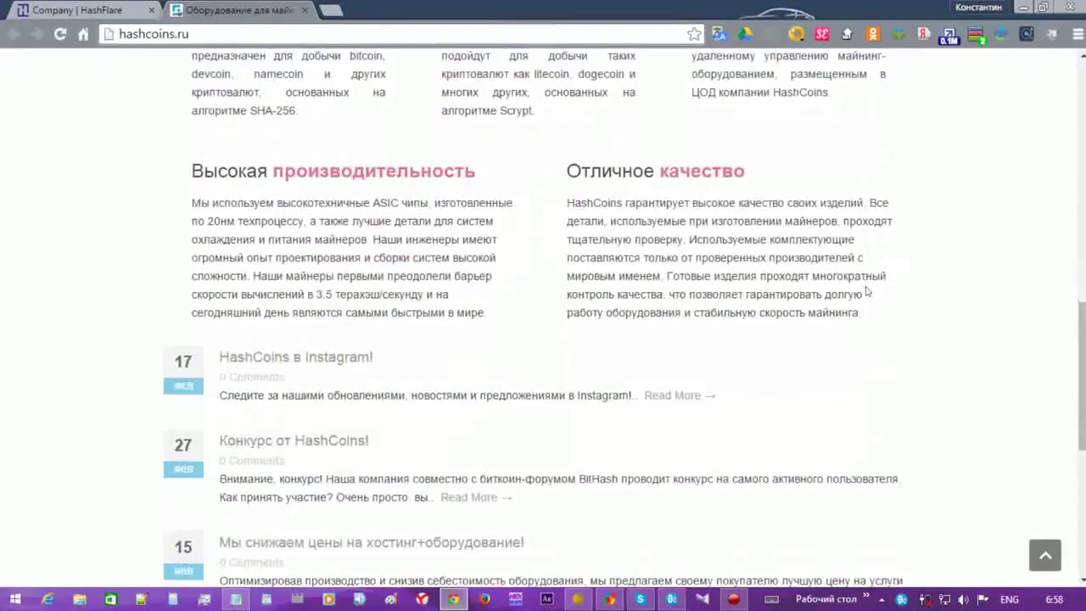
scroll(866, 297, "up", 6)
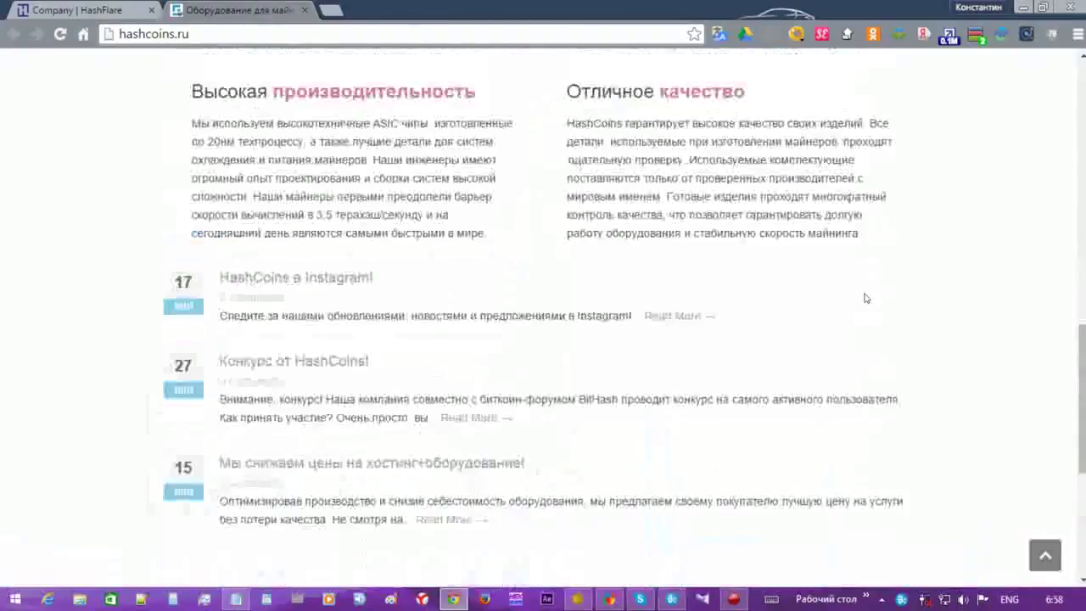
scroll(899, 263, "down", 6)
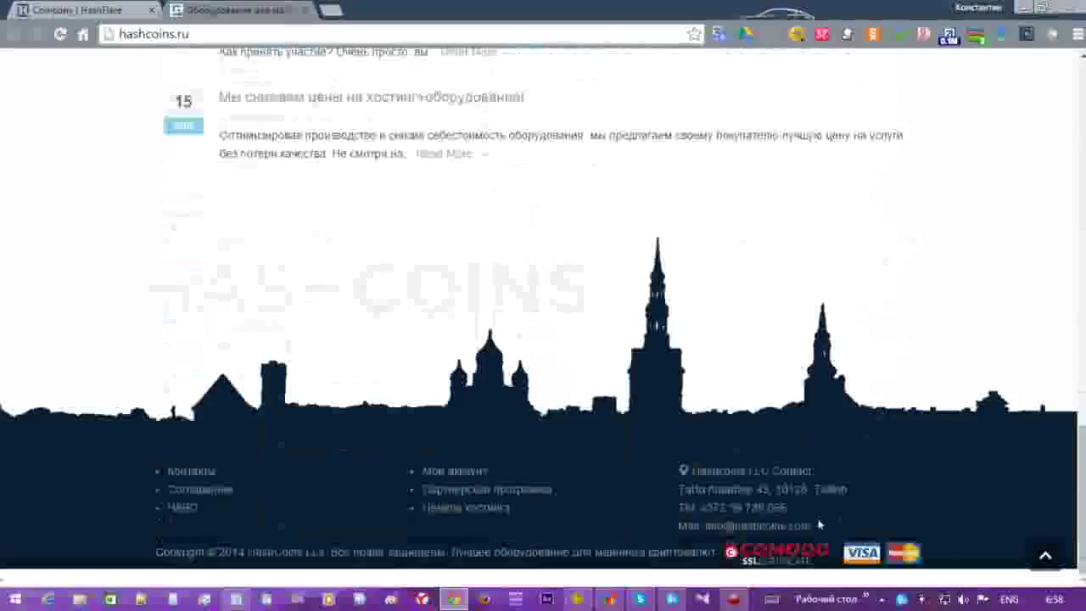
- Highlight the contact phone number in the HashCoins footer and compare it with the one in the HashFlare company page's footer
left_click_drag(787, 507, 706, 508)
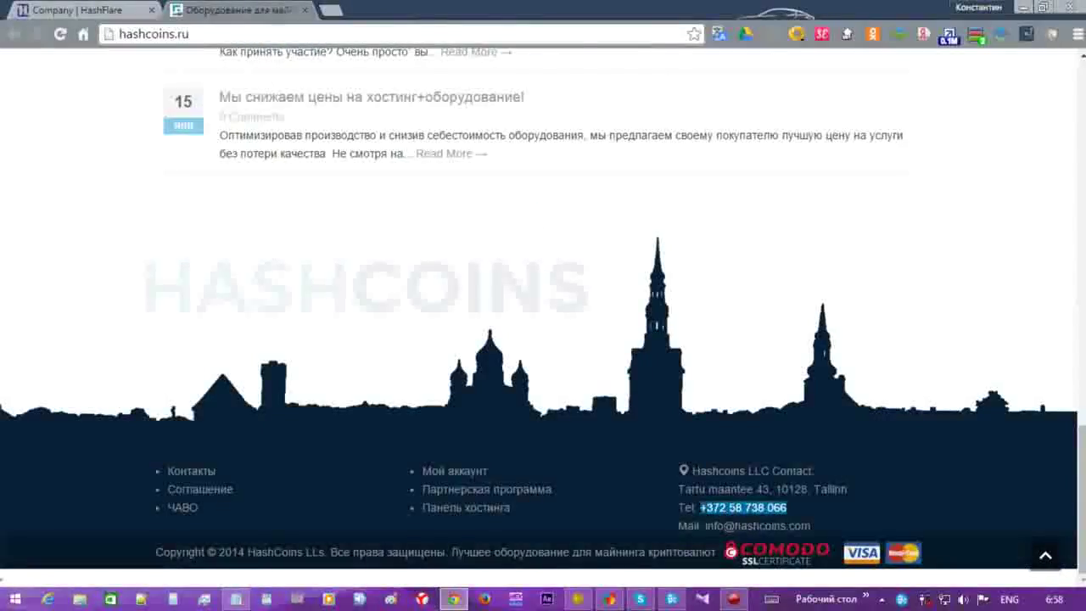
left_click(68, 9)
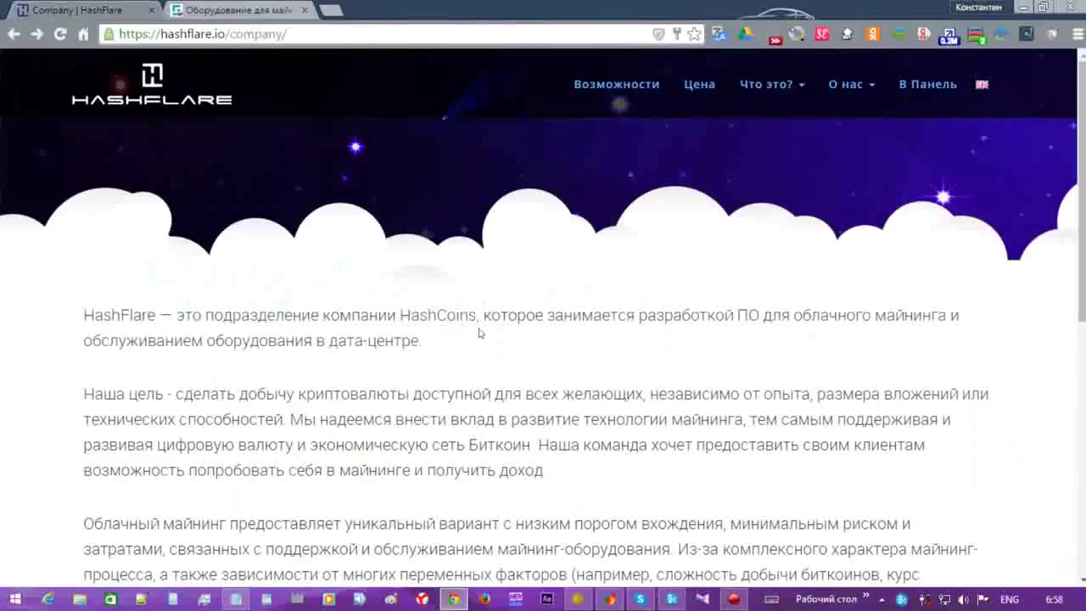
scroll(479, 332, "down", 10)
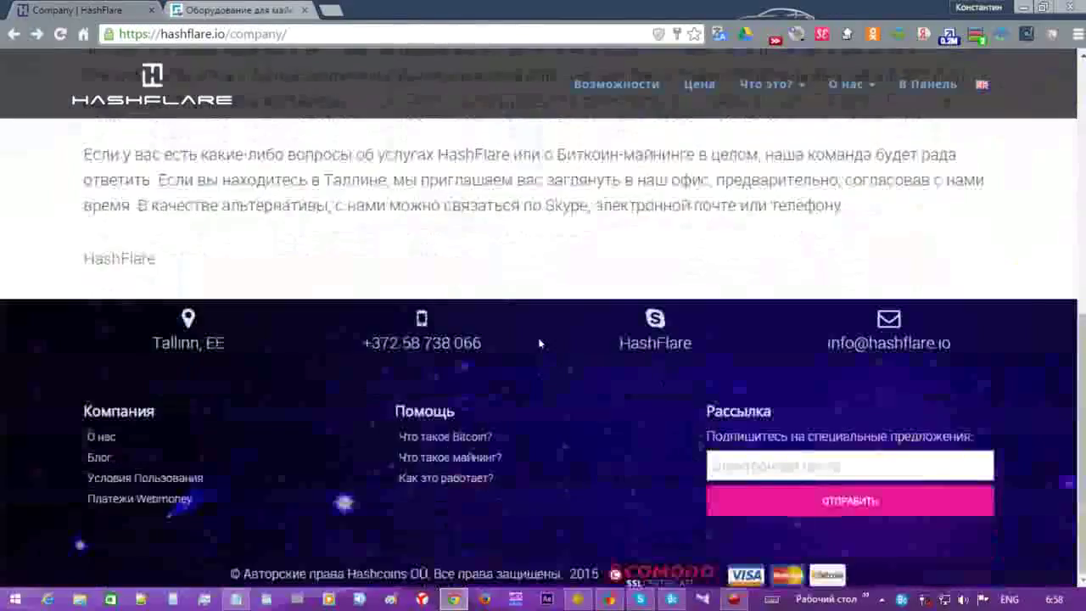